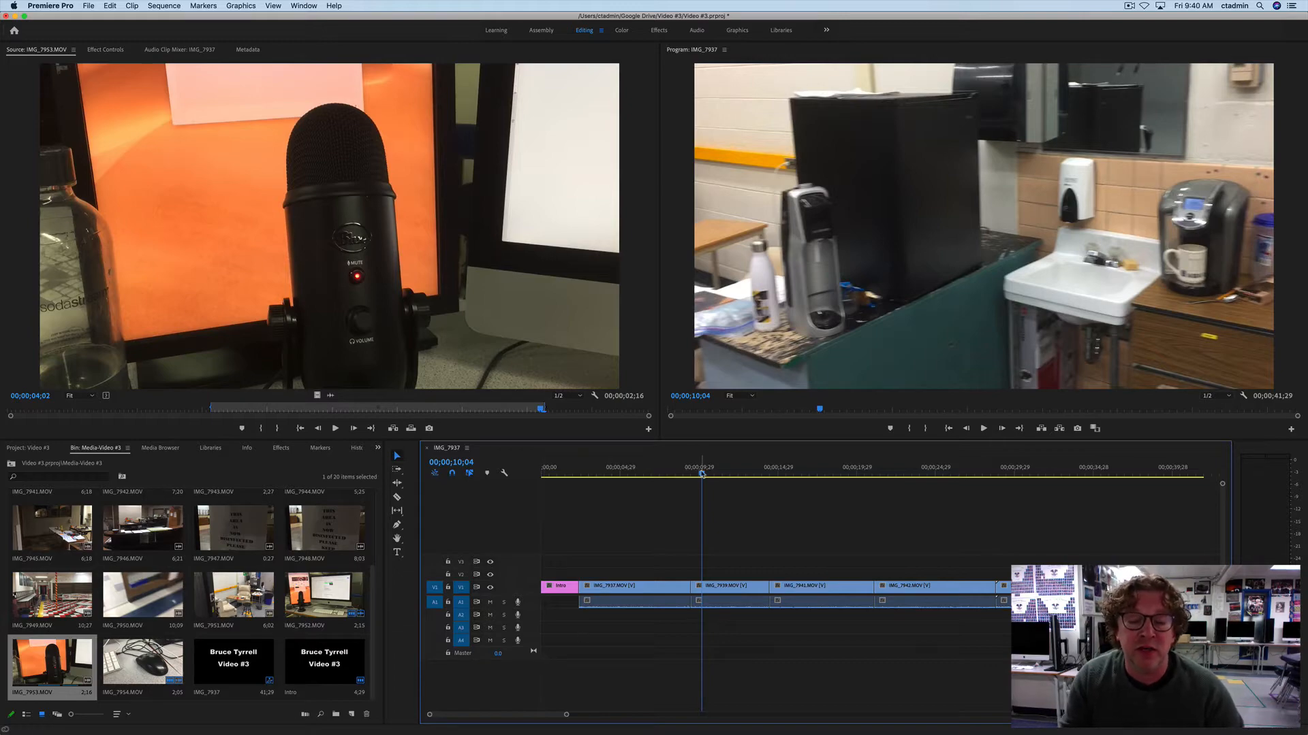
Step: Switch to Chrome, open the BCHS Sound Files link, and browse the Music folder and the options for "03 I Don't Know.aif"
drag(702, 474, 1124, 514)
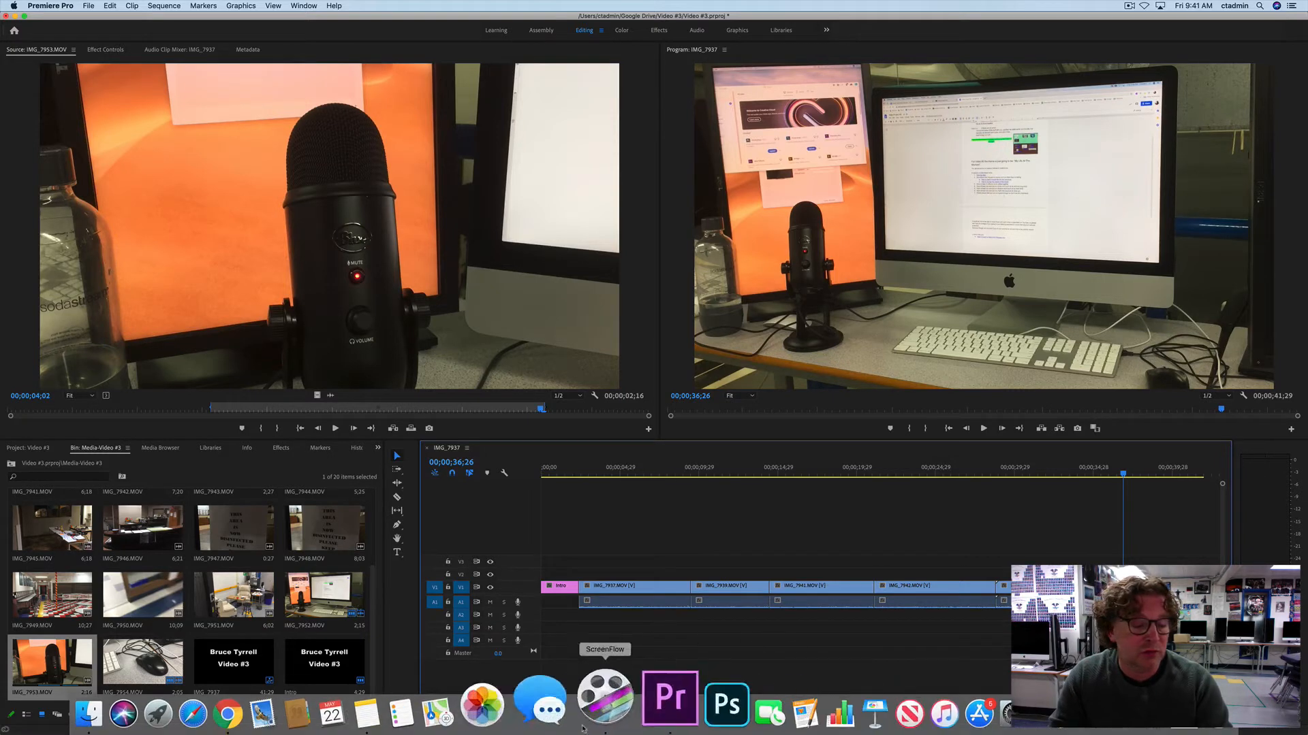
click(289, 708)
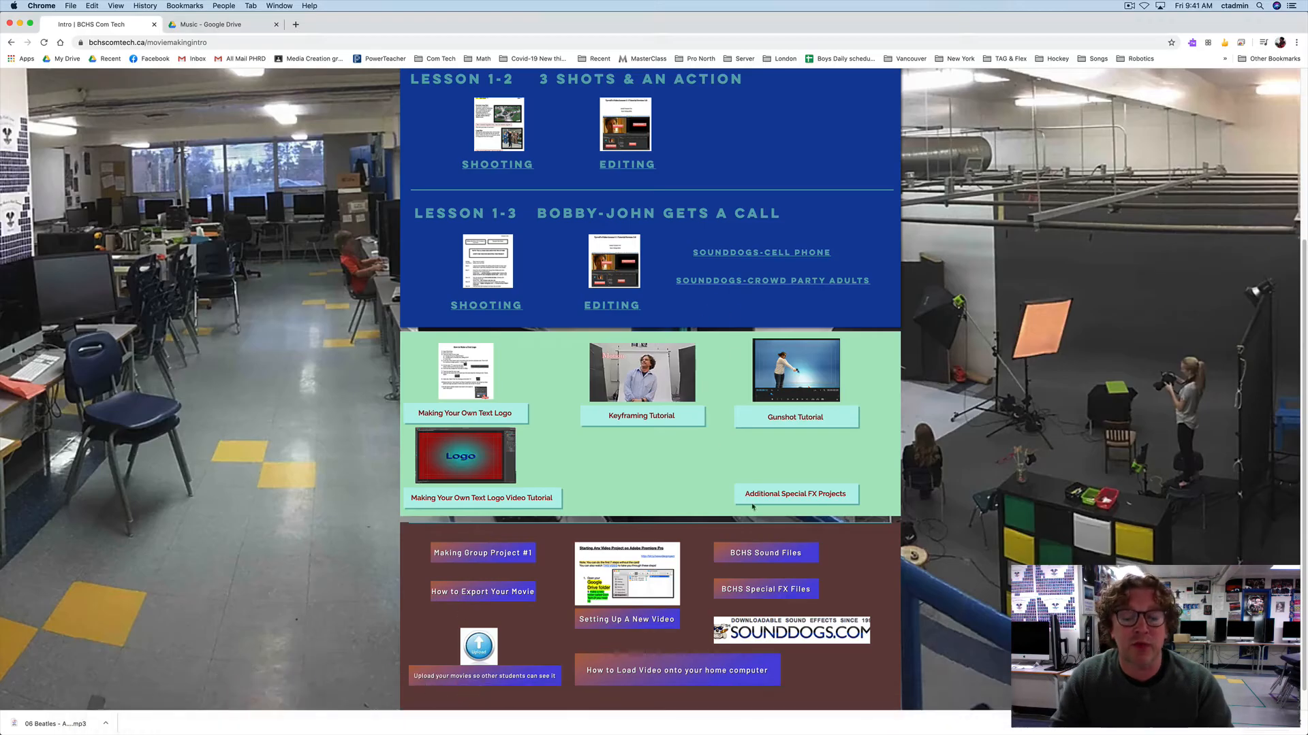
click(758, 555)
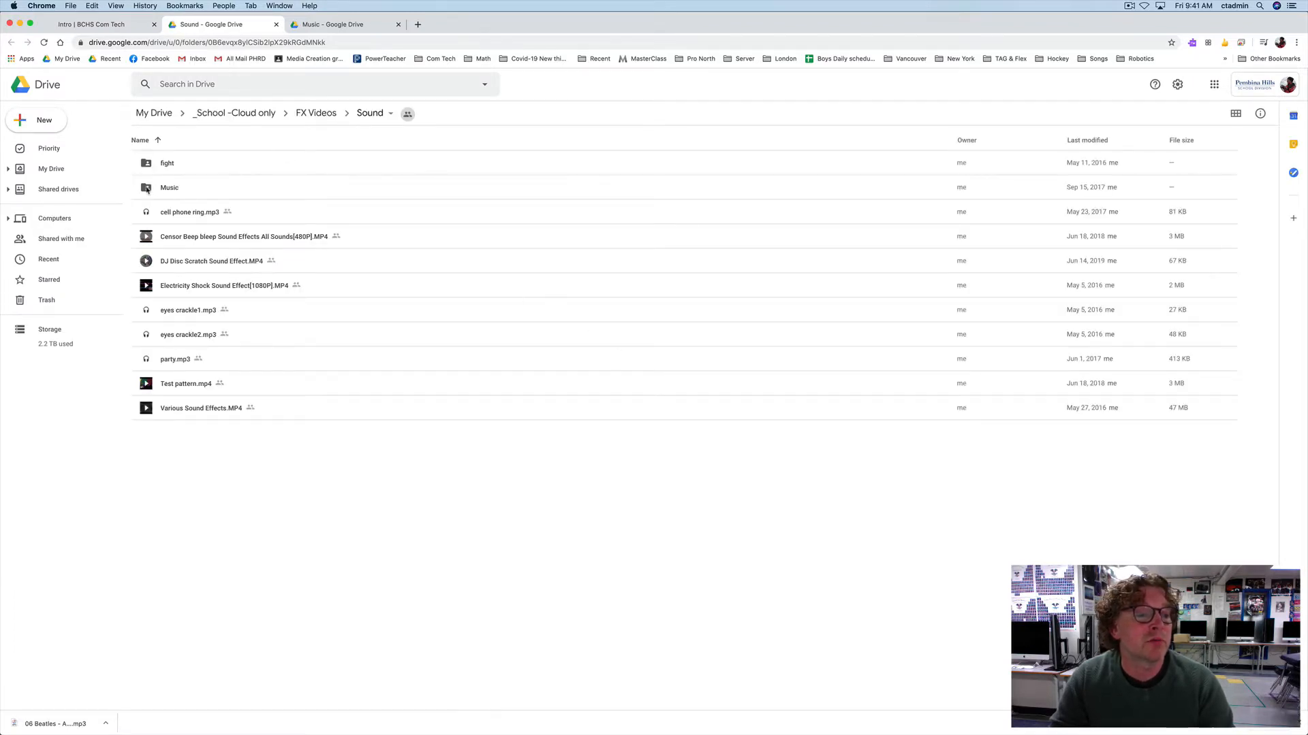
double_click(147, 190)
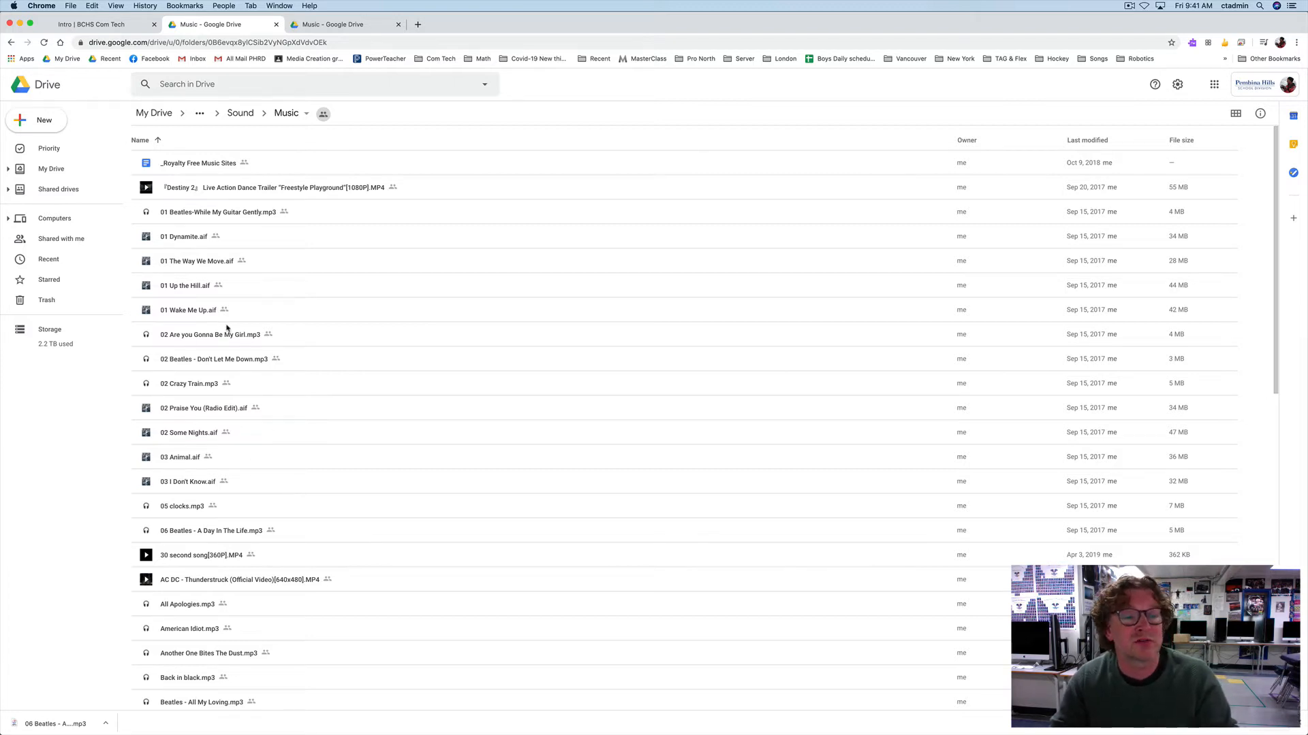
right_click(182, 484)
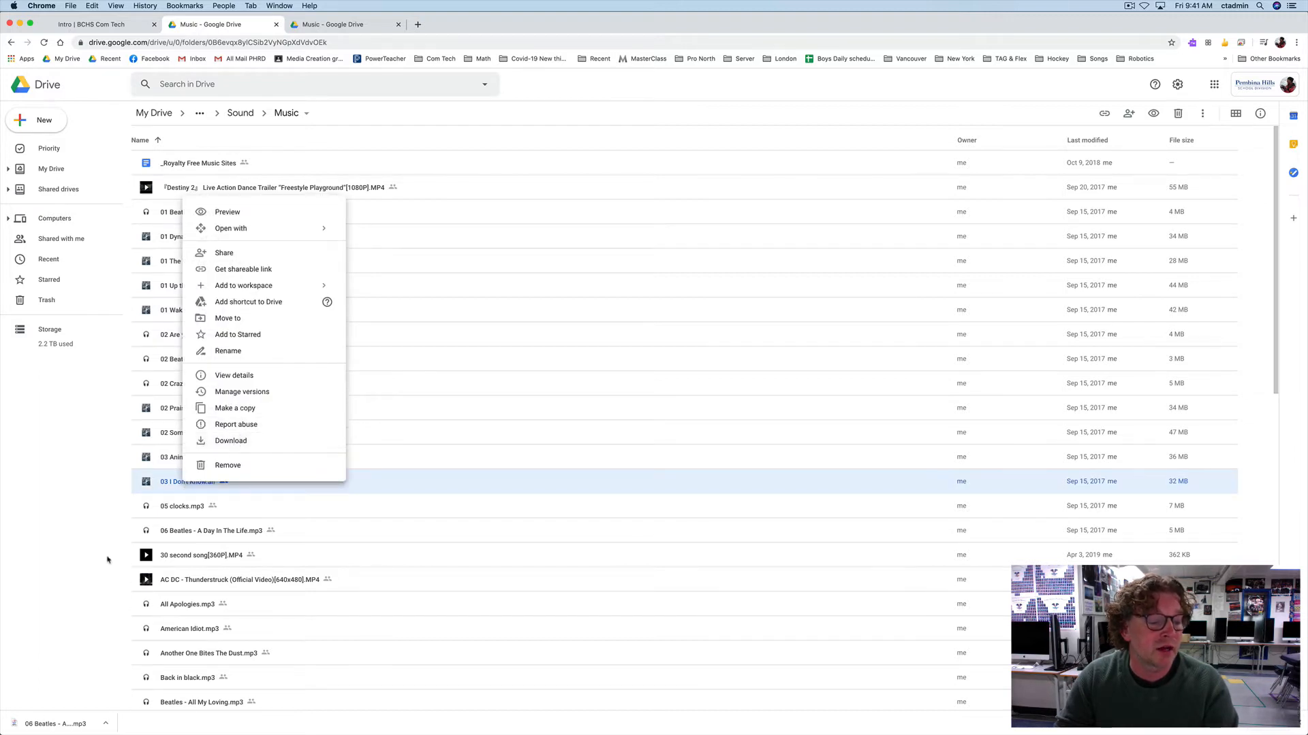
Step: Reveal the downloaded "06 Beatles - A Day In The Life.mp3" in Finder's Downloads folder
click(106, 728)
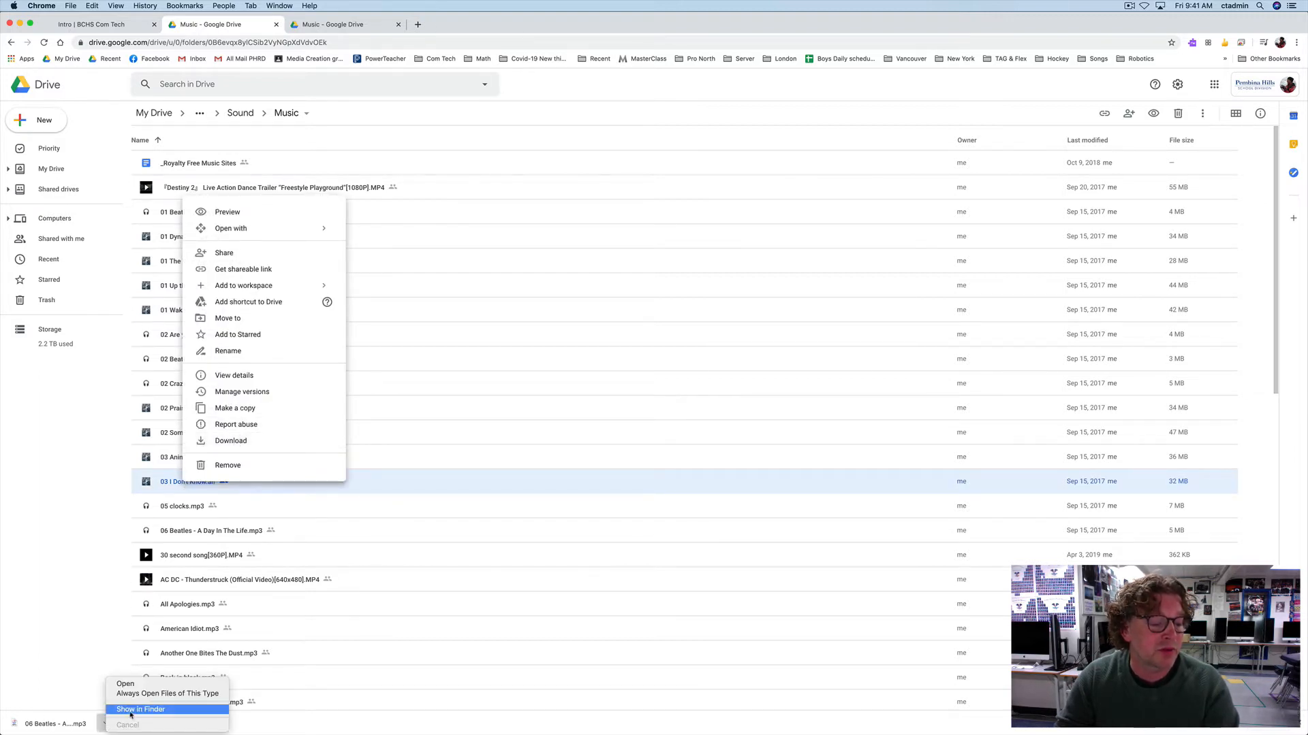
click(127, 711)
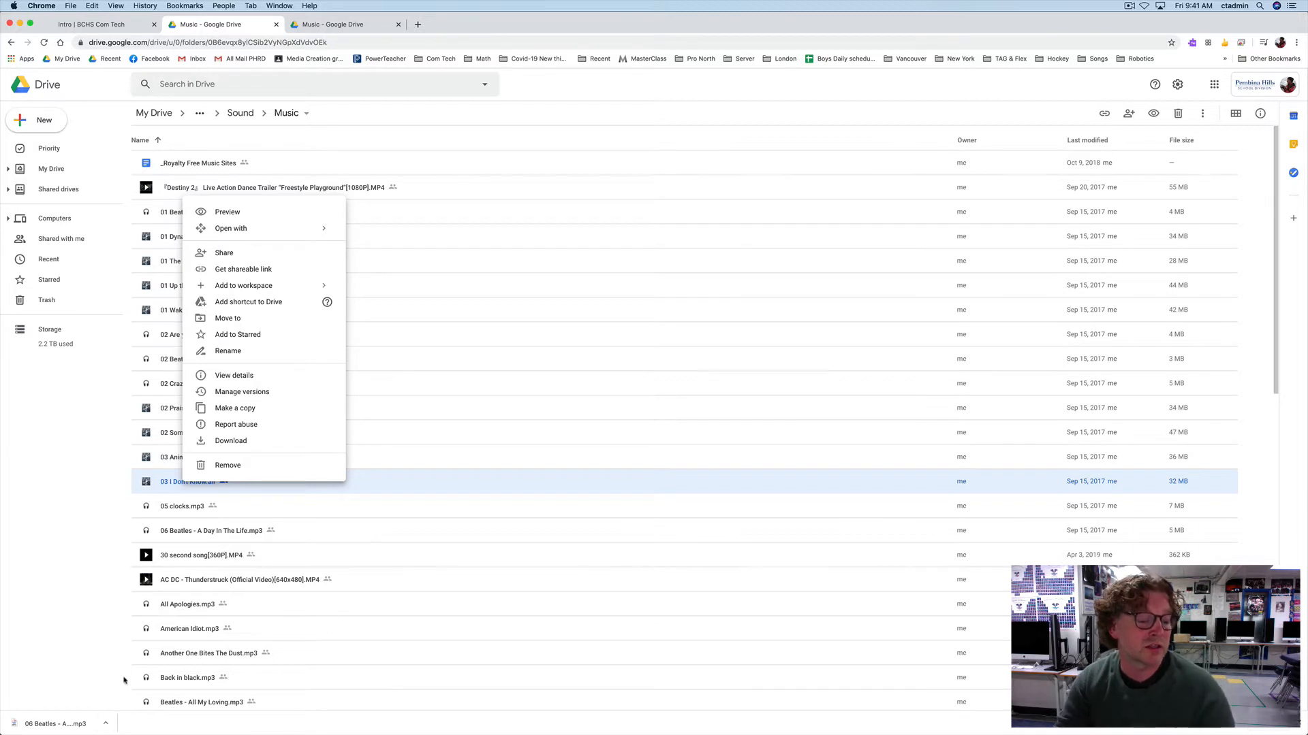
click(82, 664)
click(106, 724)
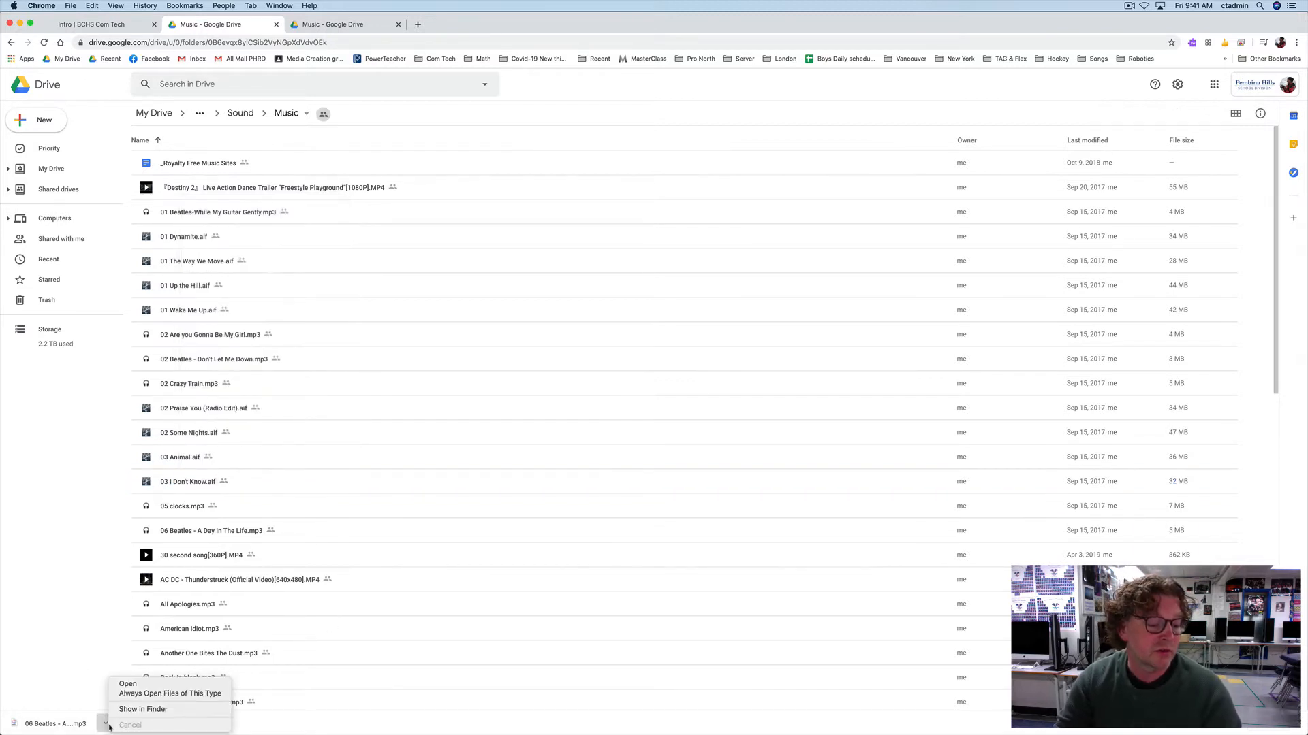
click(143, 710)
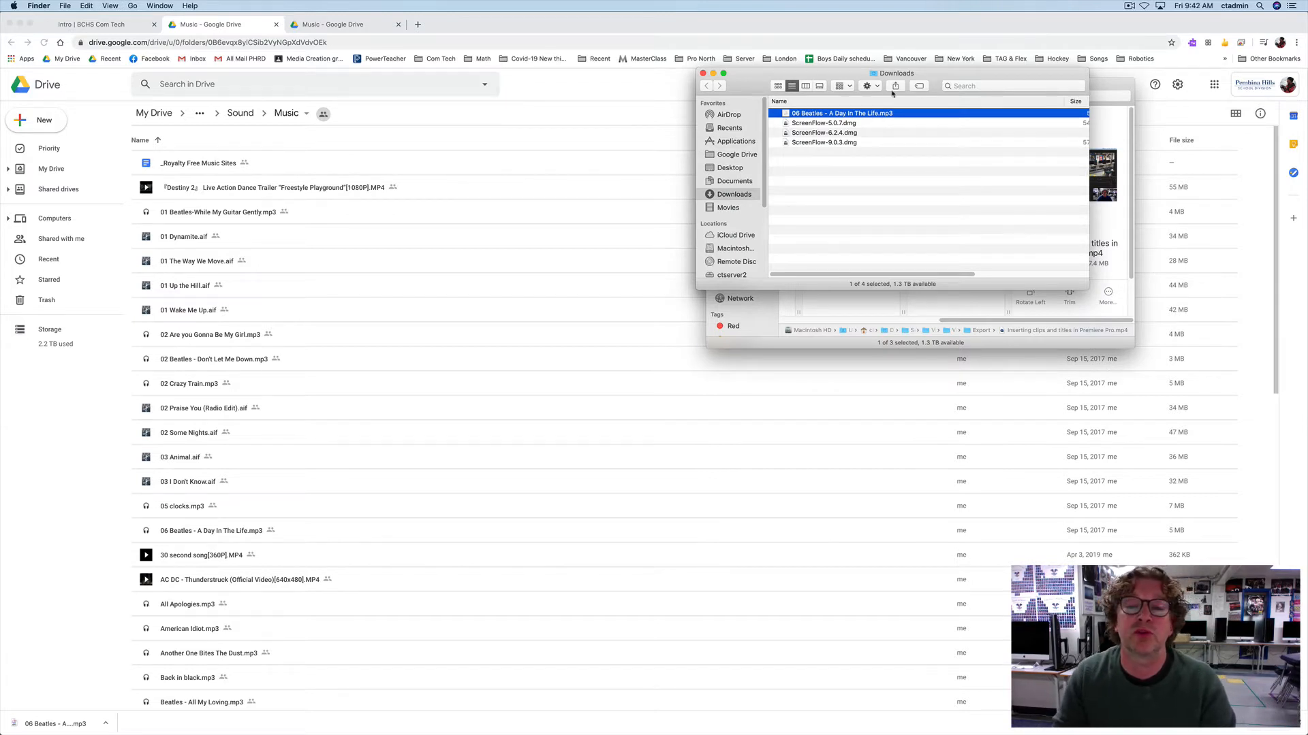
drag(764, 96, 746, 131)
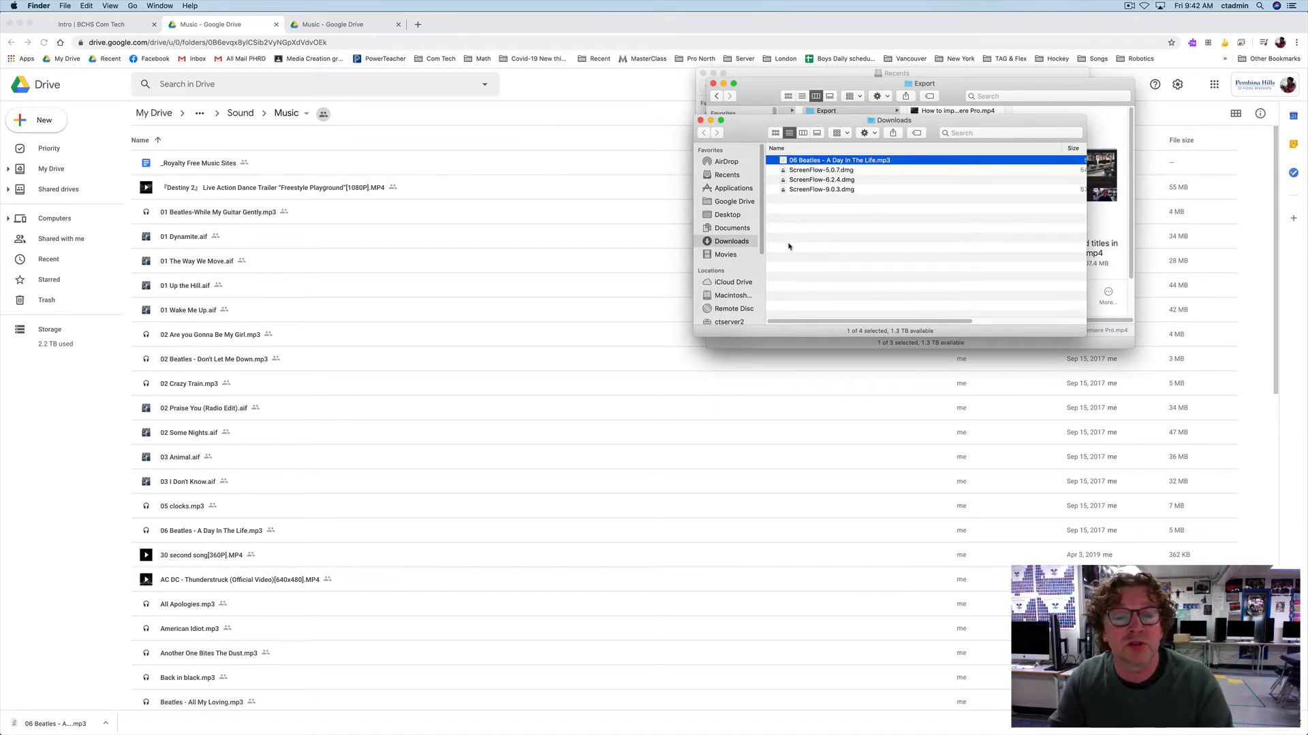
Step: Switch to Premiere Pro and import "06 Beatles - A Day In The Life.mp3" from Downloads into the Video #3 project's root level
key(super+Tab)
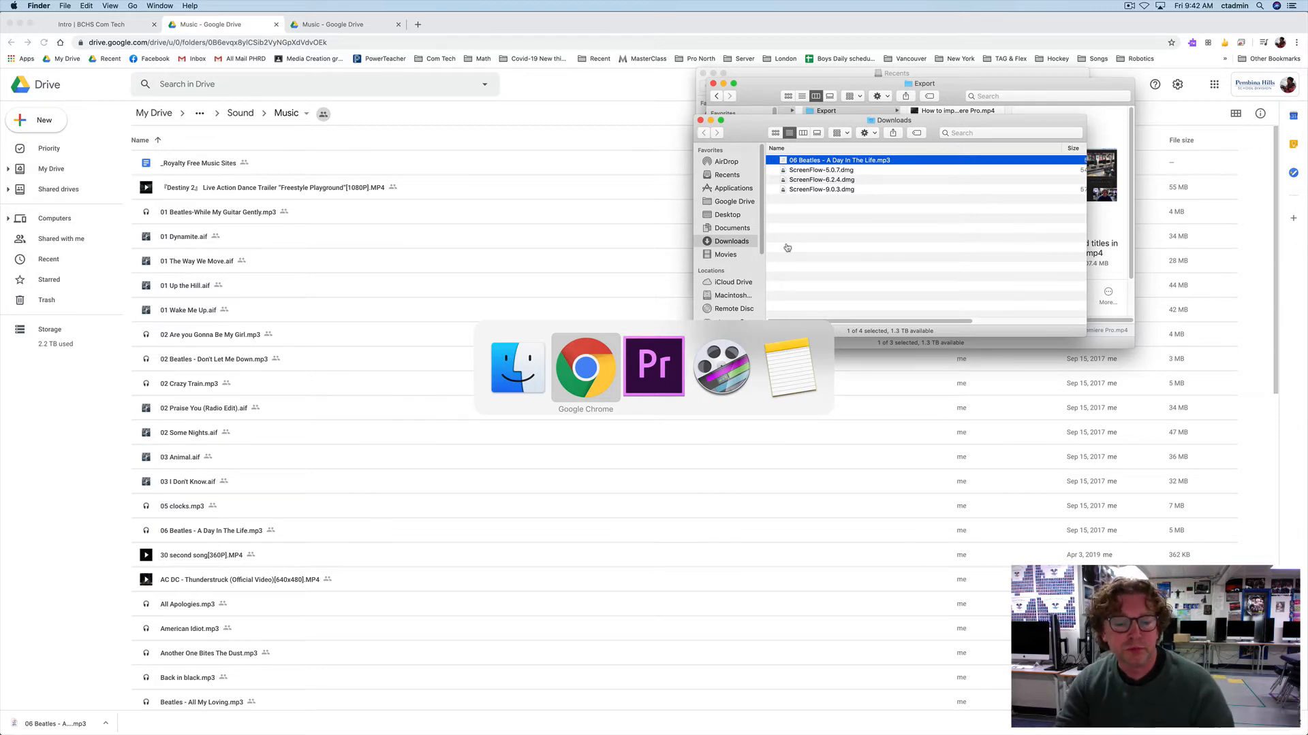
key(super+Tab)
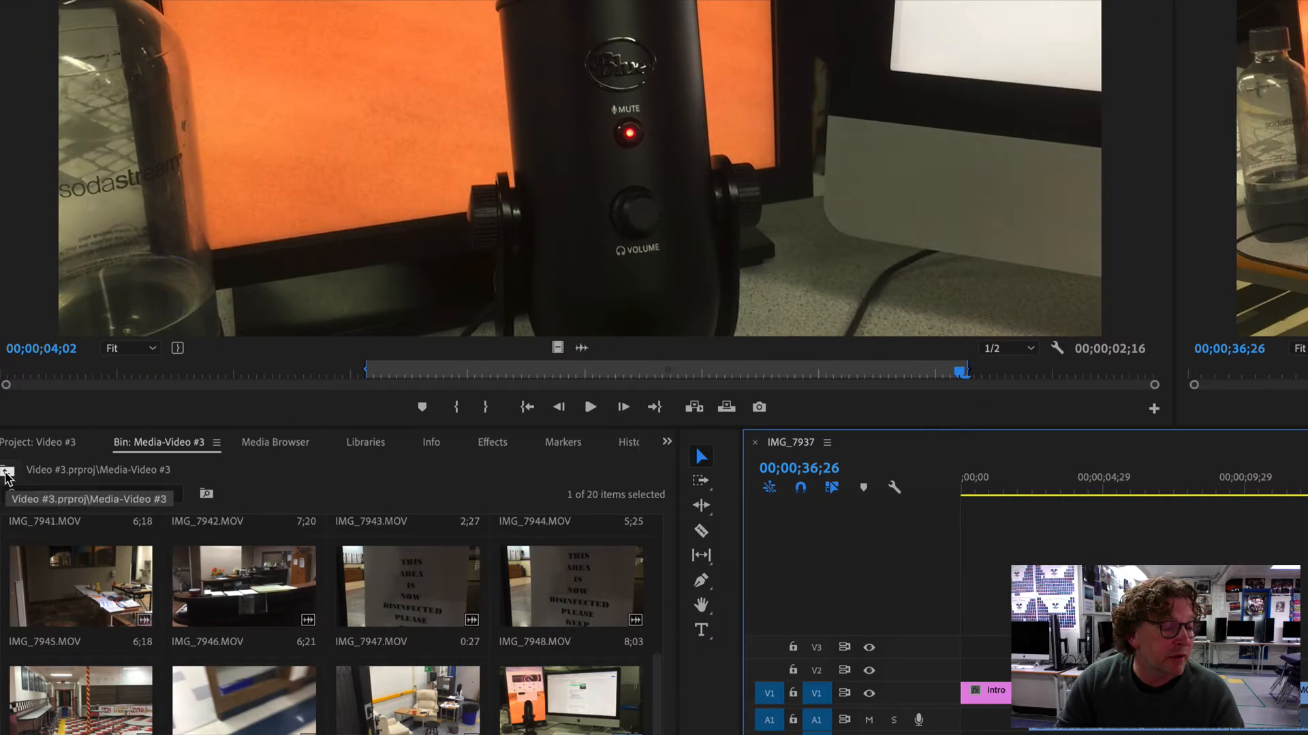
click(7, 472)
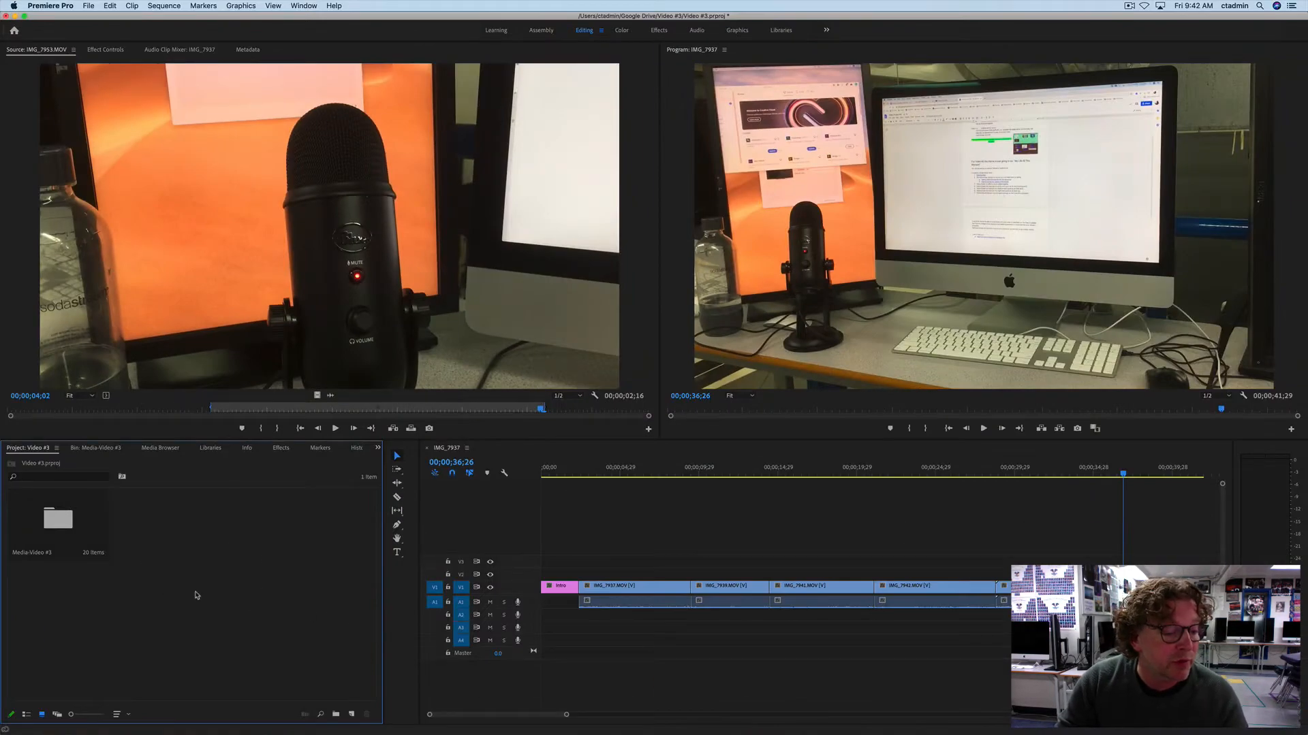
double_click(224, 559)
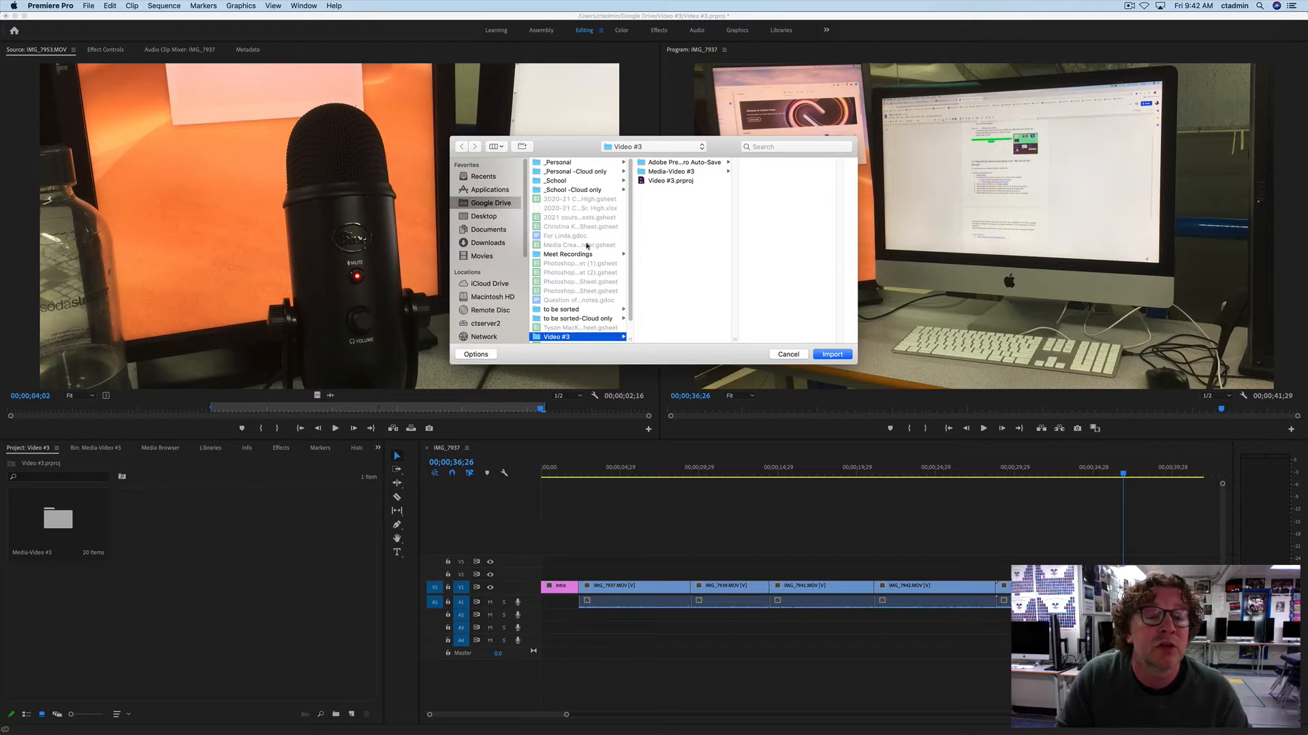
click(488, 244)
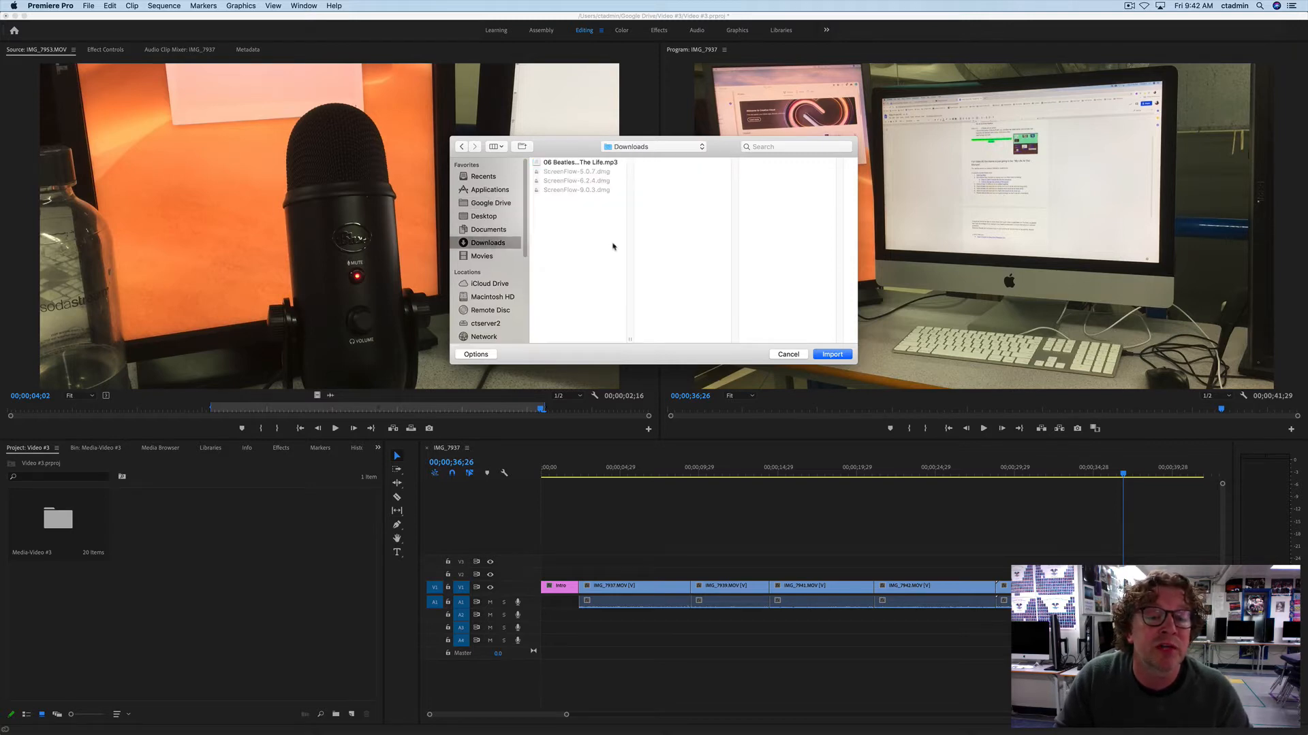
click(569, 163)
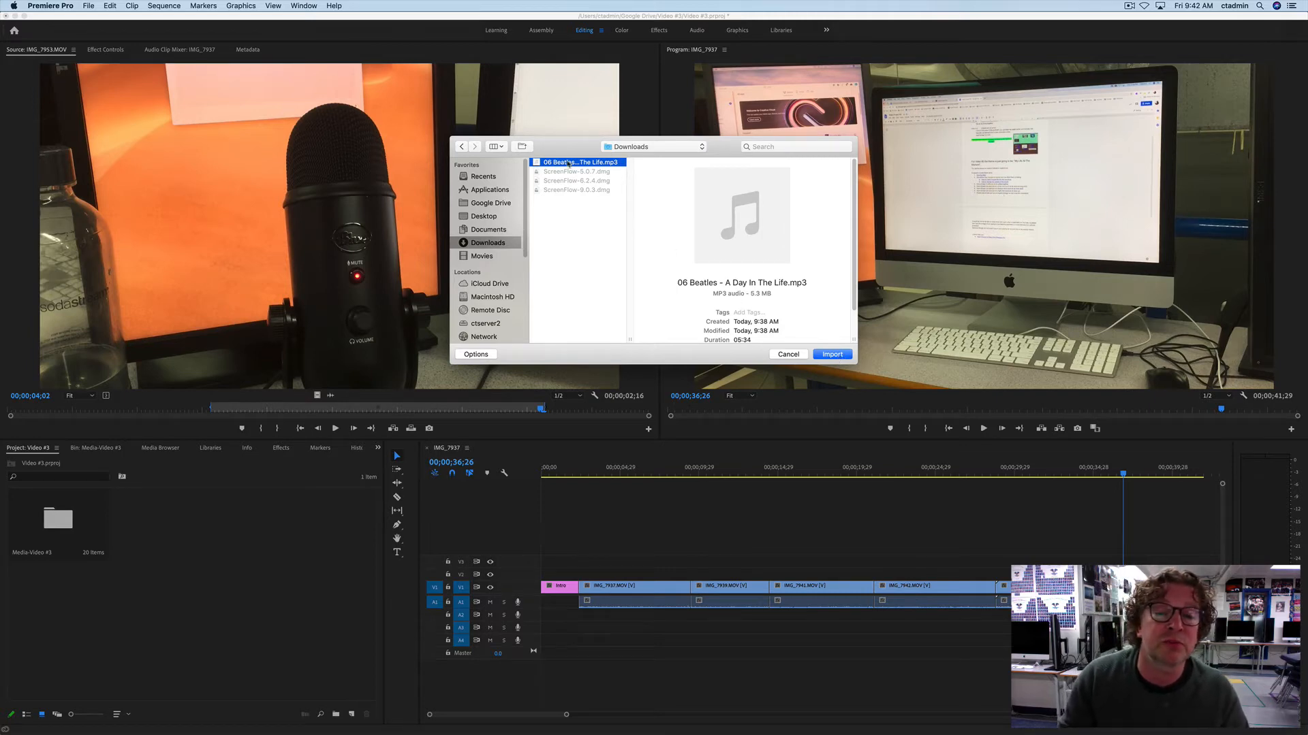
click(829, 356)
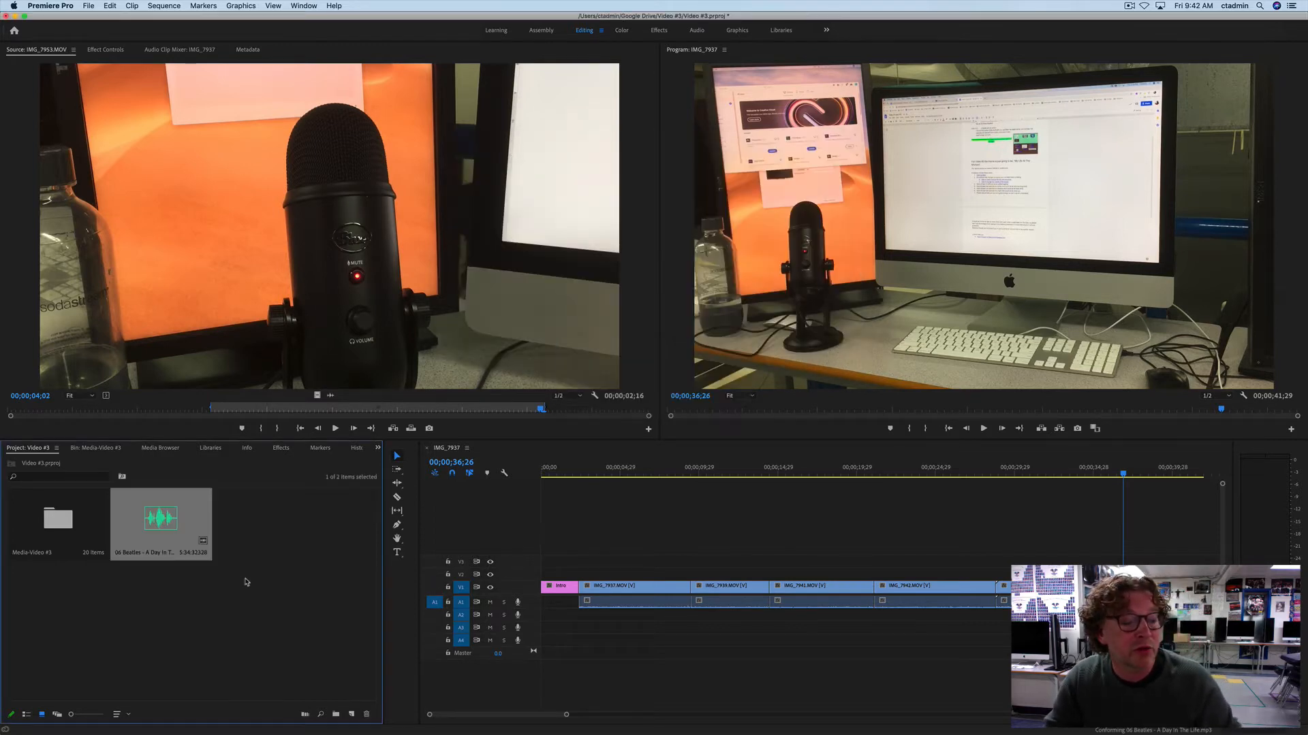
Step: Open the imported song in the Source Monitor and mark a trial section of it with in and out points, ending at 00;02;02;23
double_click(171, 522)
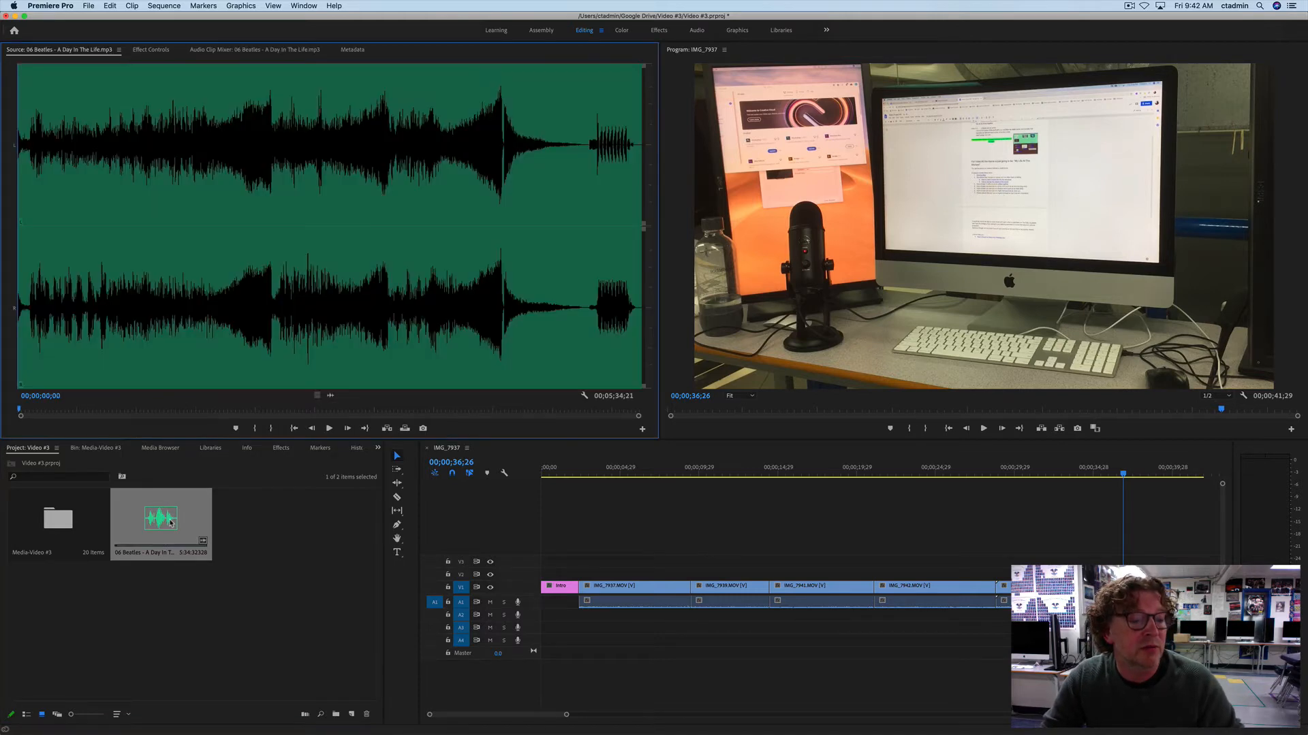
drag(61, 412, 245, 412)
key(i)
key(o)
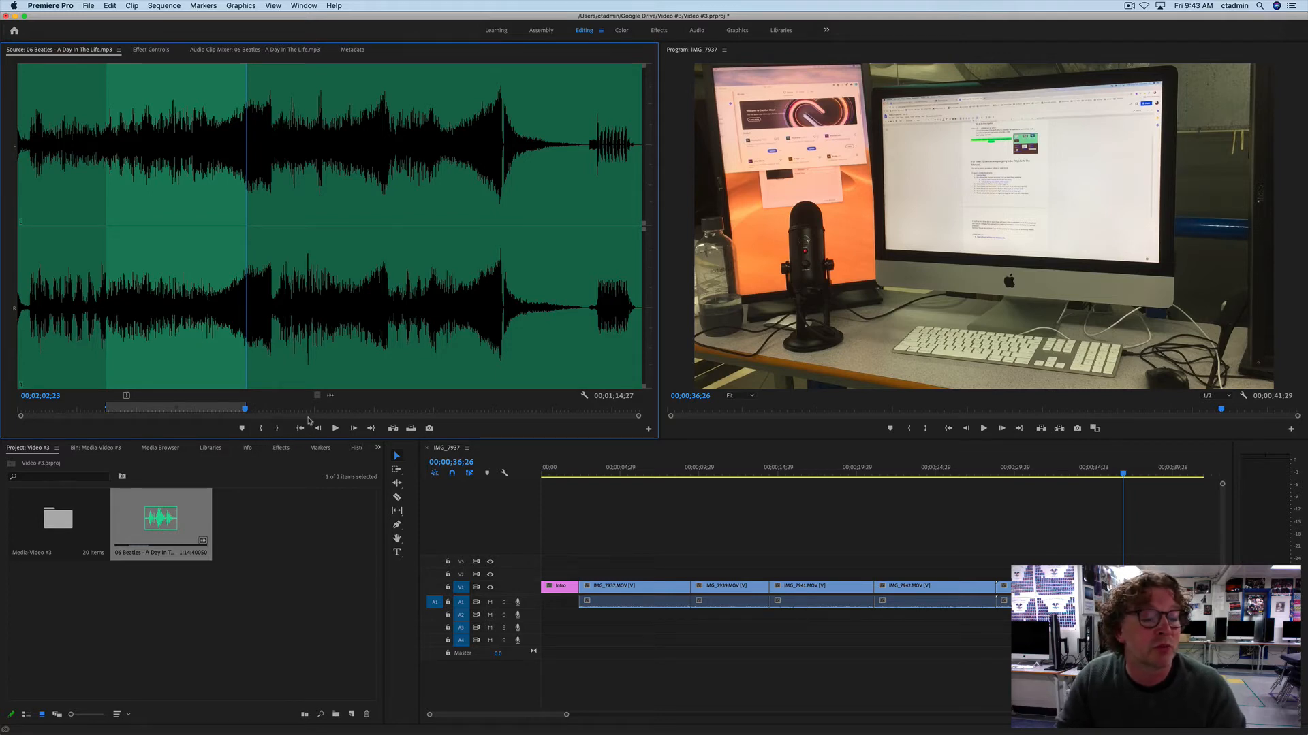
drag(300, 272, 507, 272)
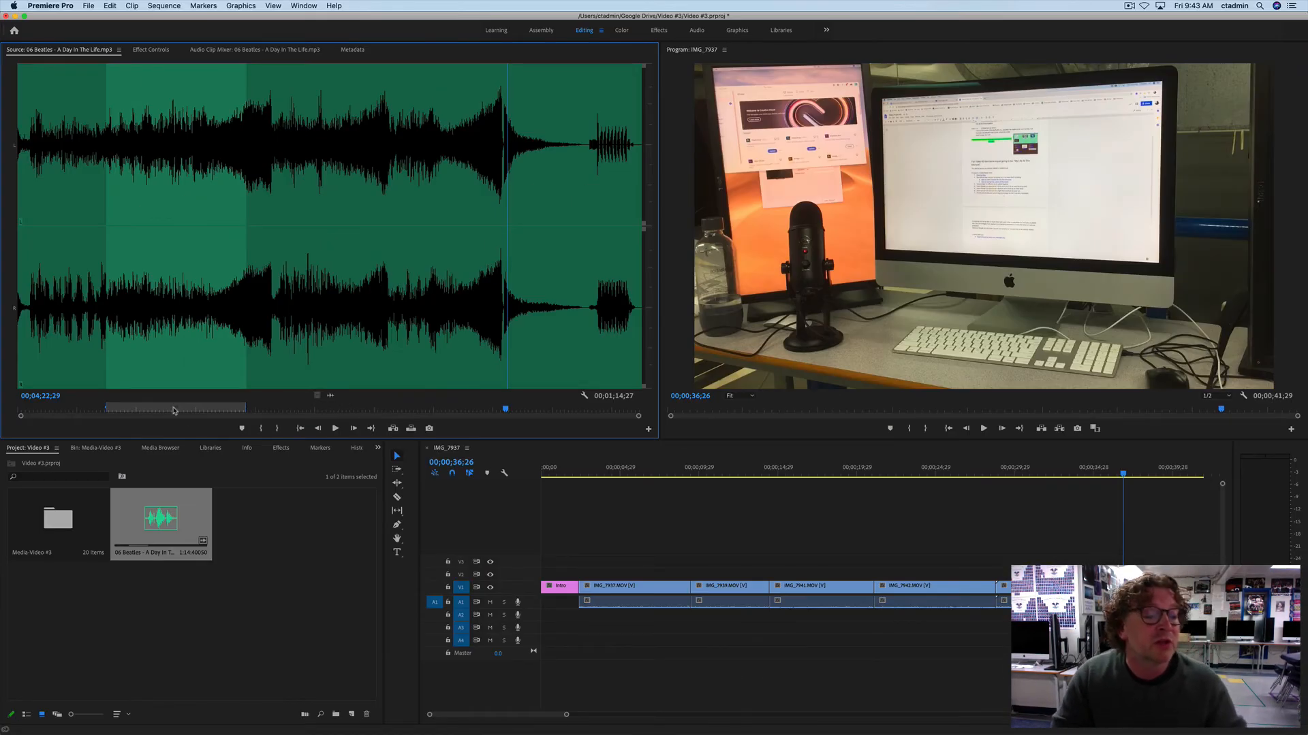
Step: Set the song's in point to 00;00;06;01, preview it briefly, and set its out point to 00;02;17;11
drag(174, 411, 29, 421)
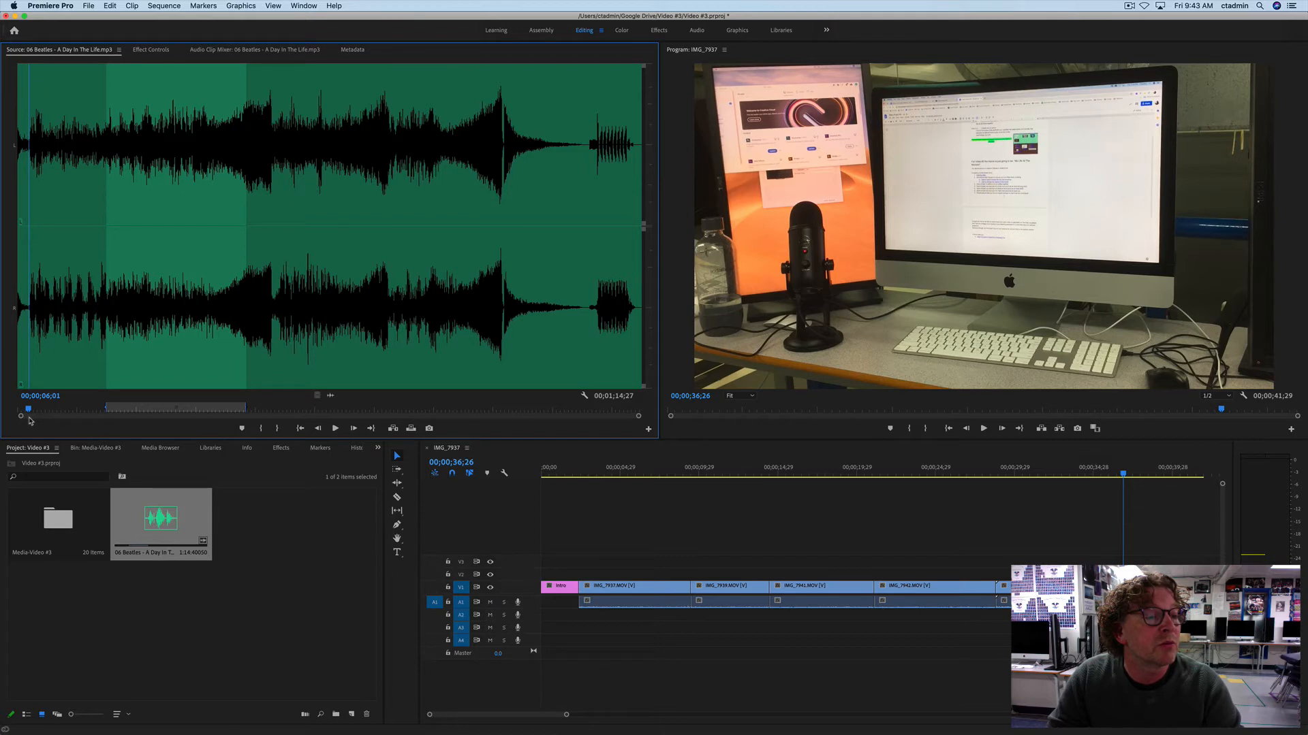
key(i)
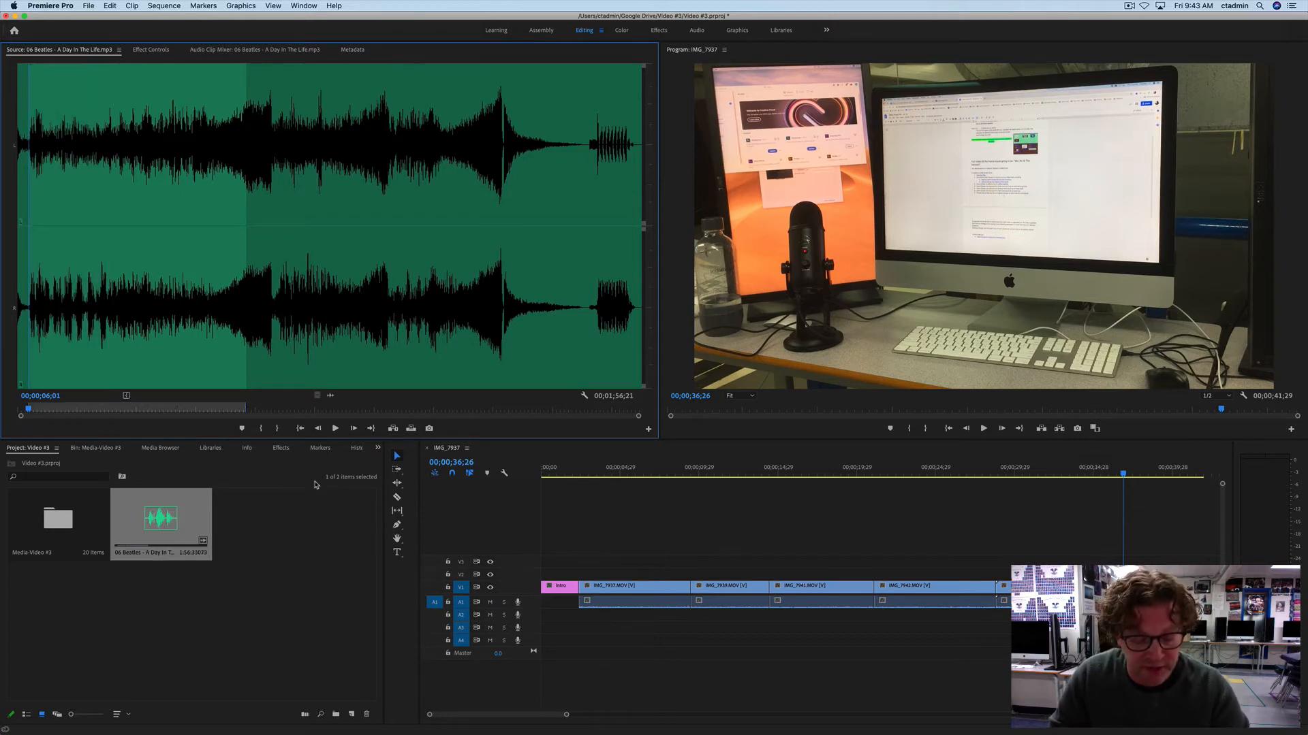
key(space)
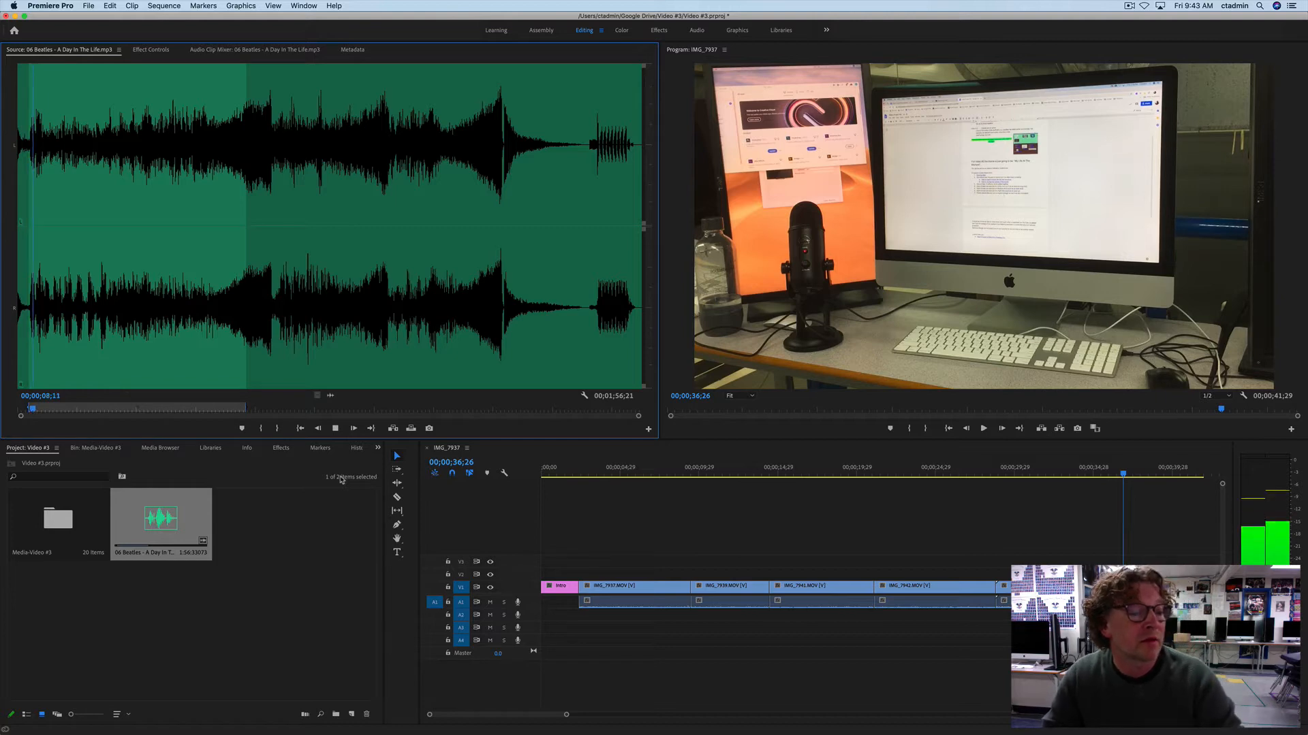
key(space)
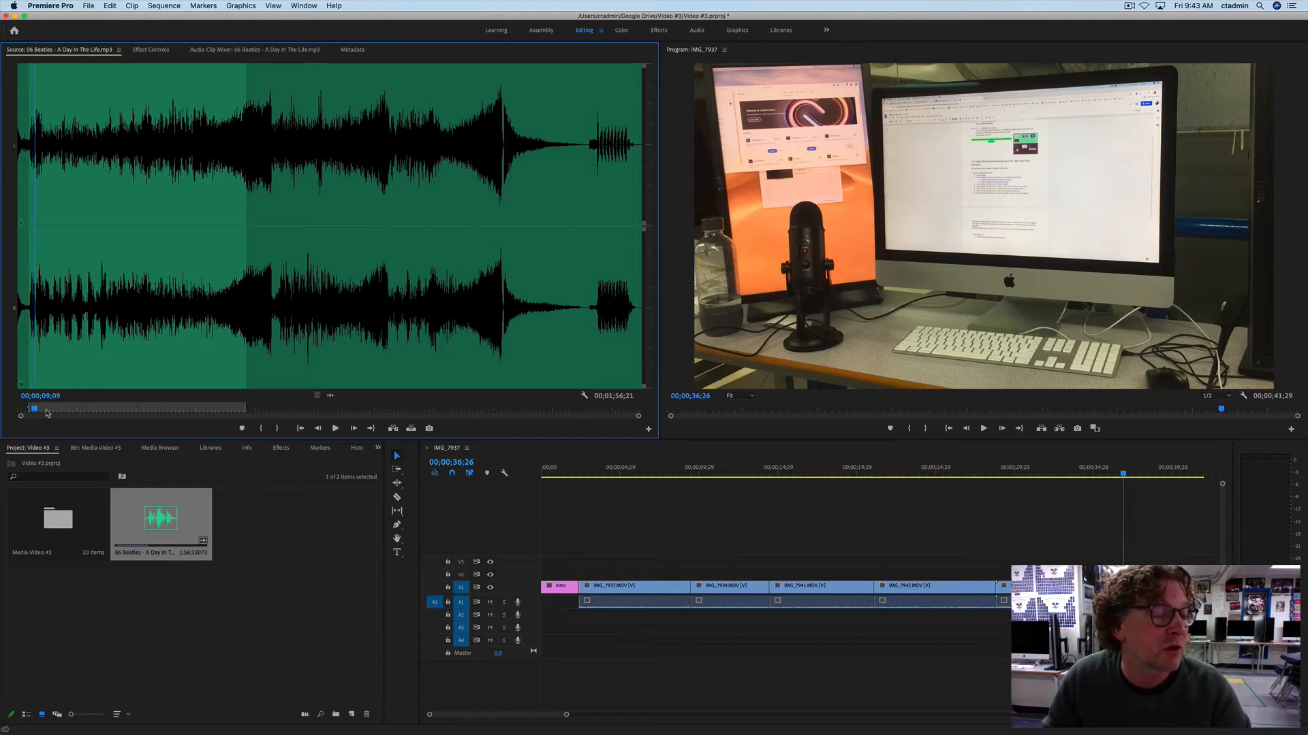
drag(36, 412, 274, 420)
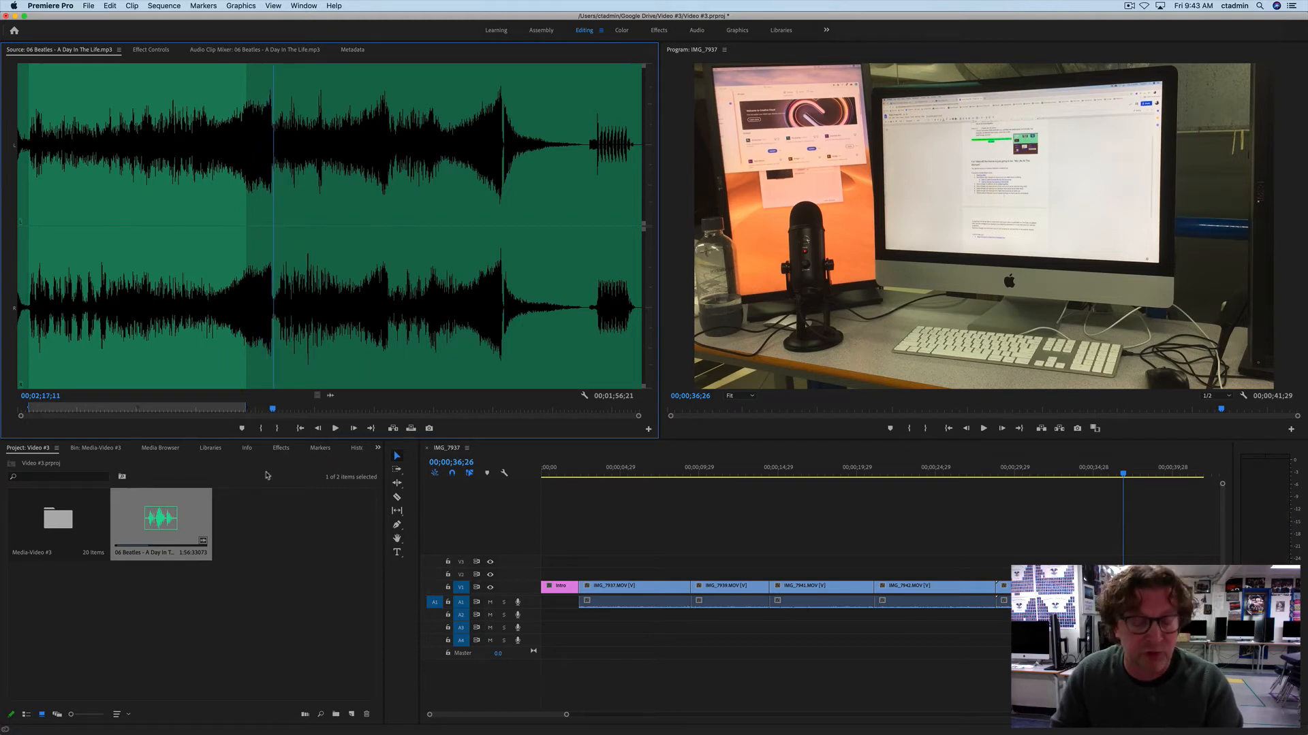
key(o)
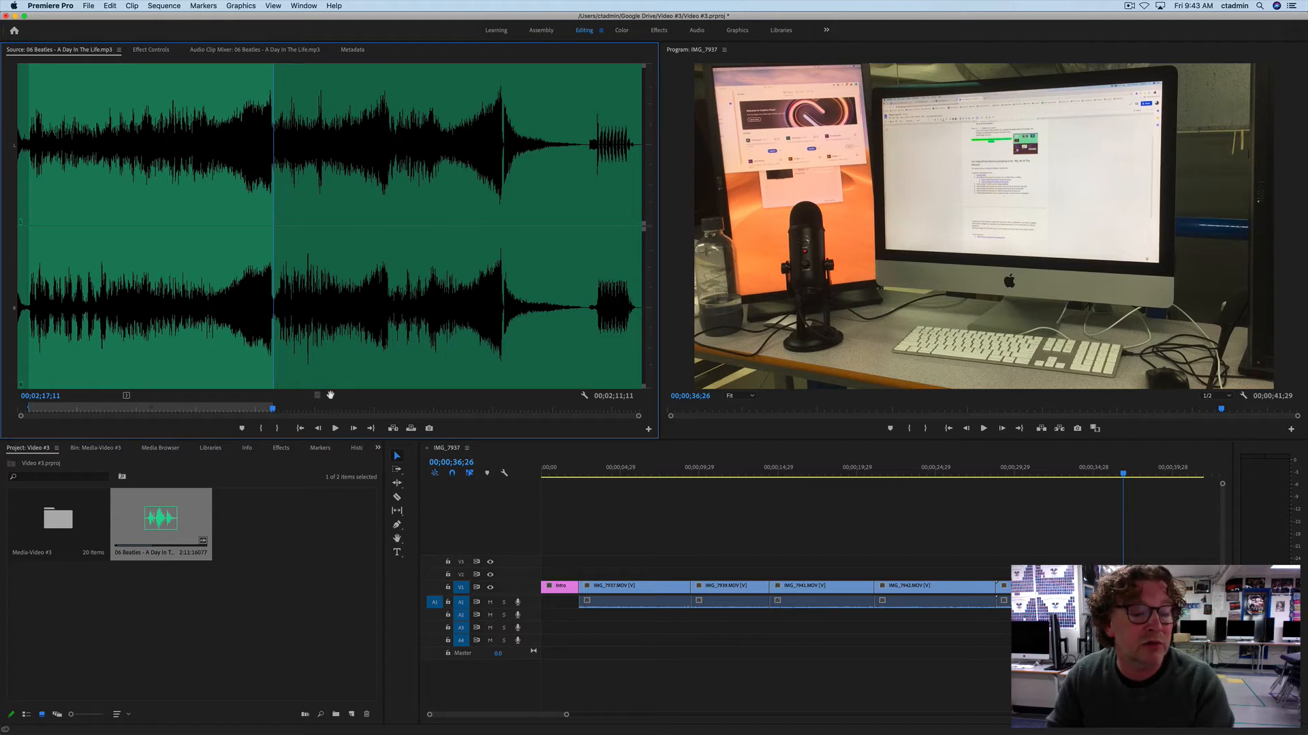
Step: Place the marked song at the sequence start on audio track A2 and increase that track's height
drag(518, 482, 538, 619)
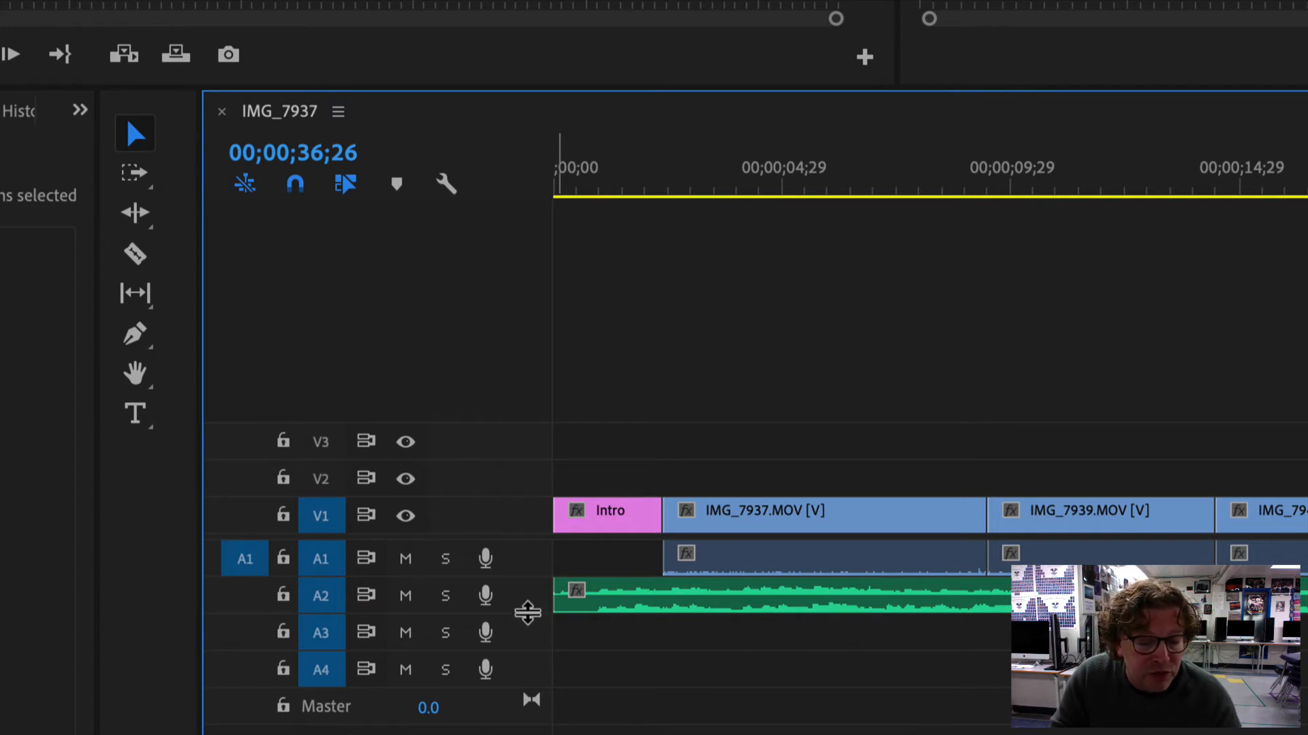
drag(527, 613, 534, 656)
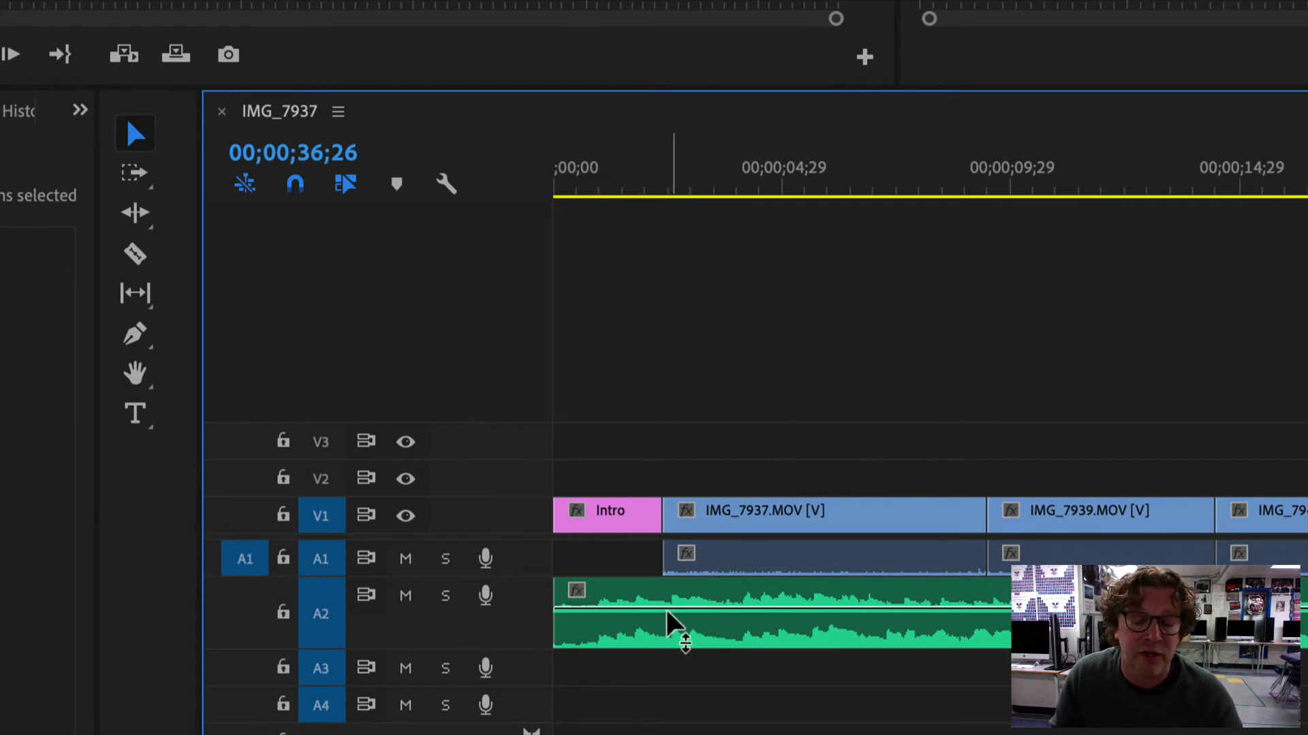
Step: Lower the A2 song's overall volume and create a fade-in with Pen tool keyframes at its start and about 2 seconds in
drag(668, 608, 670, 626)
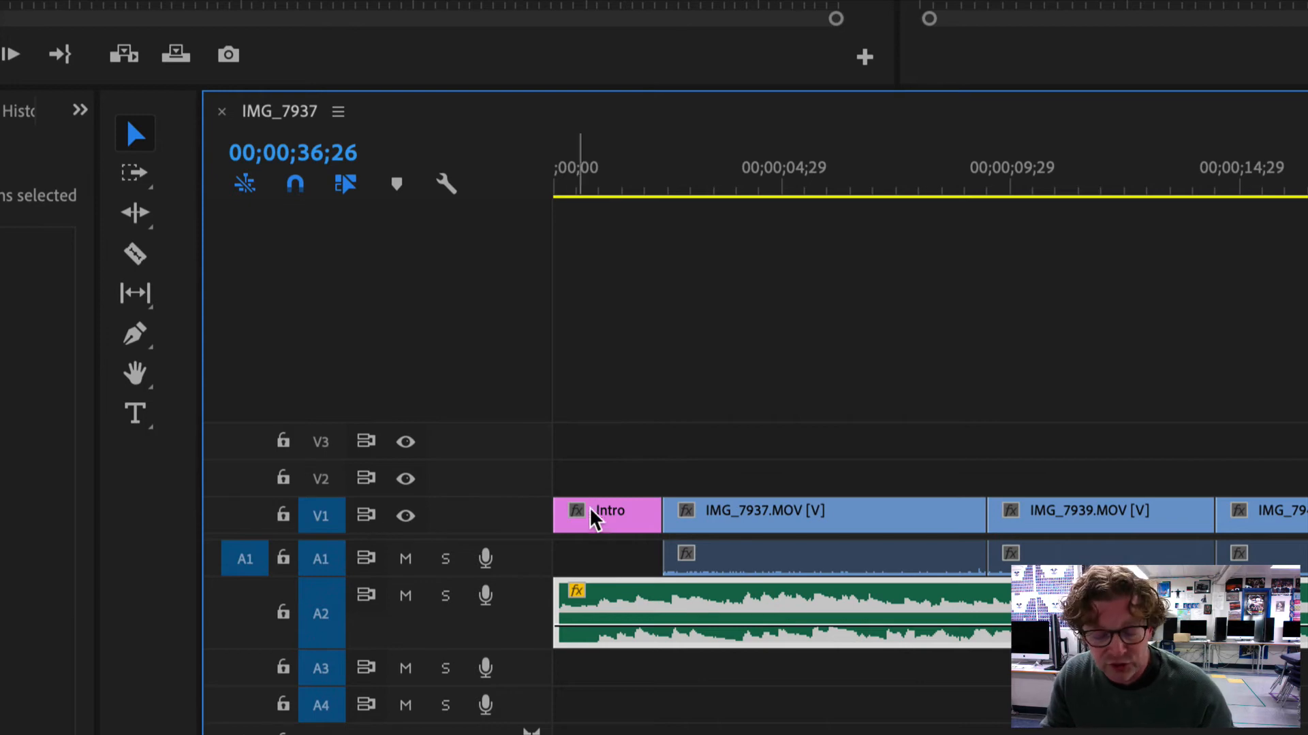
key(p)
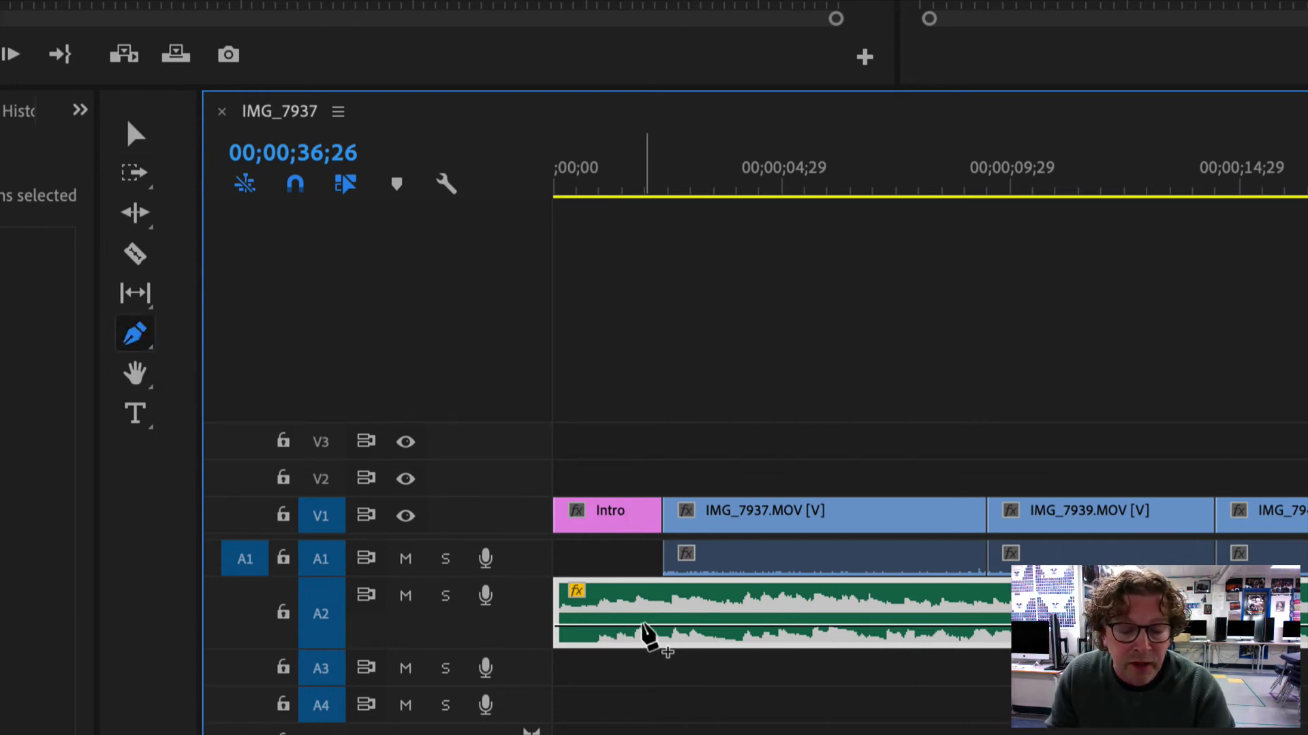
click(644, 625)
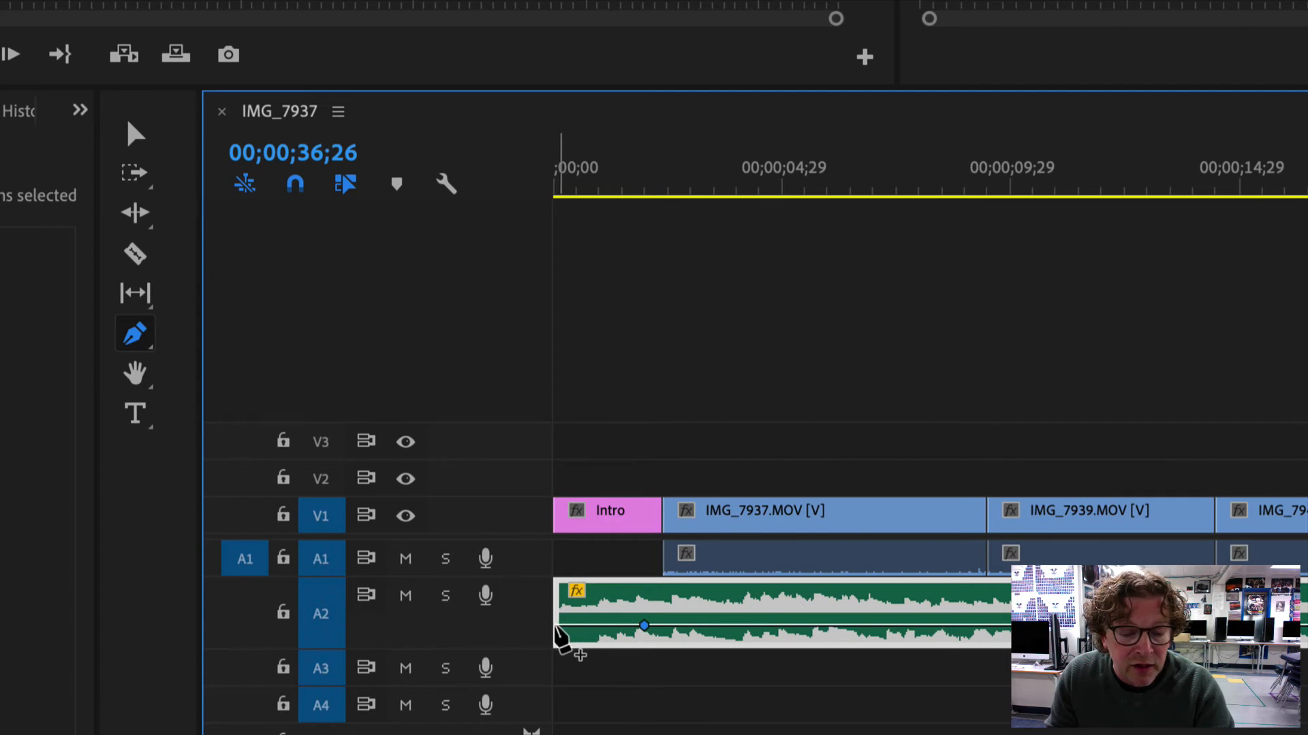
click(557, 626)
drag(559, 633, 569, 674)
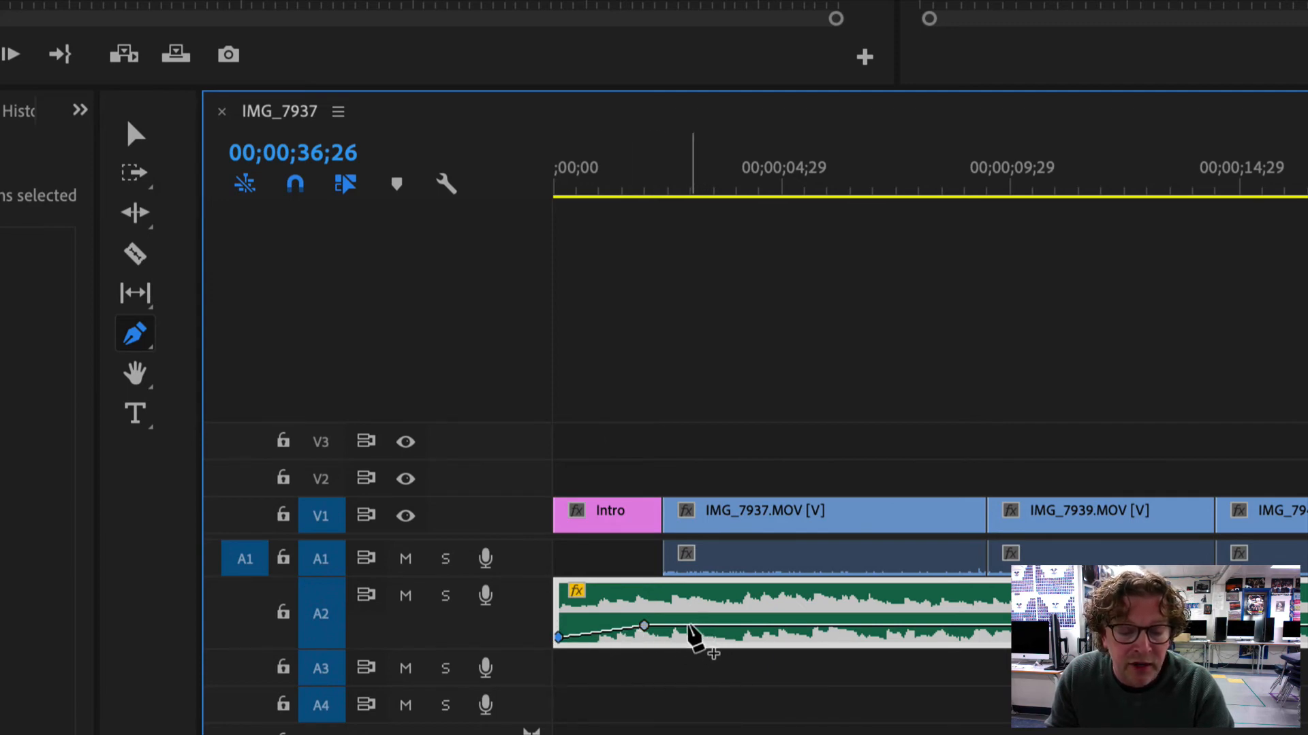
Step: Add two more volume keyframes to the A2 song and raise the first at about 3 seconds, keeping the one at about 4 seconds lower
click(688, 625)
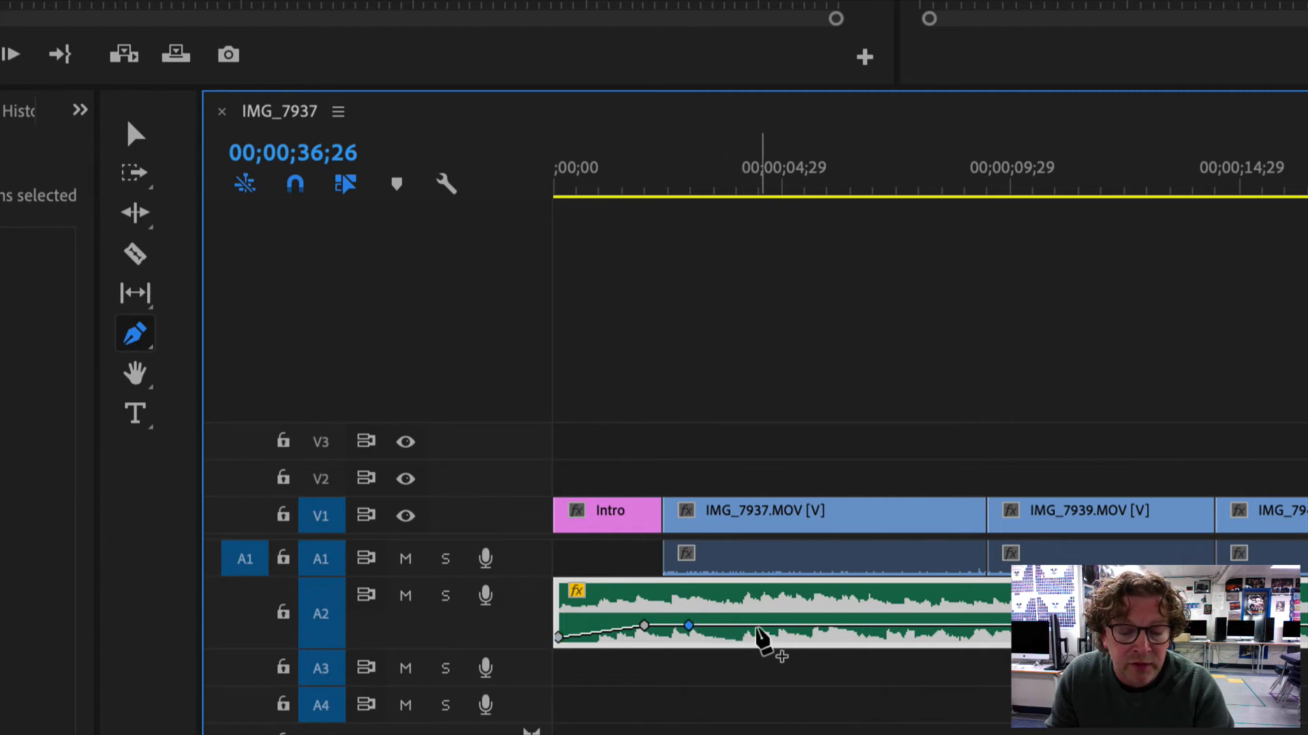
click(750, 625)
mouse_move(688, 625)
mouse_down()
mouse_move(684, 637)
mouse_move(702, 616)
mouse_move(697, 637)
mouse_move(698, 607)
mouse_up()
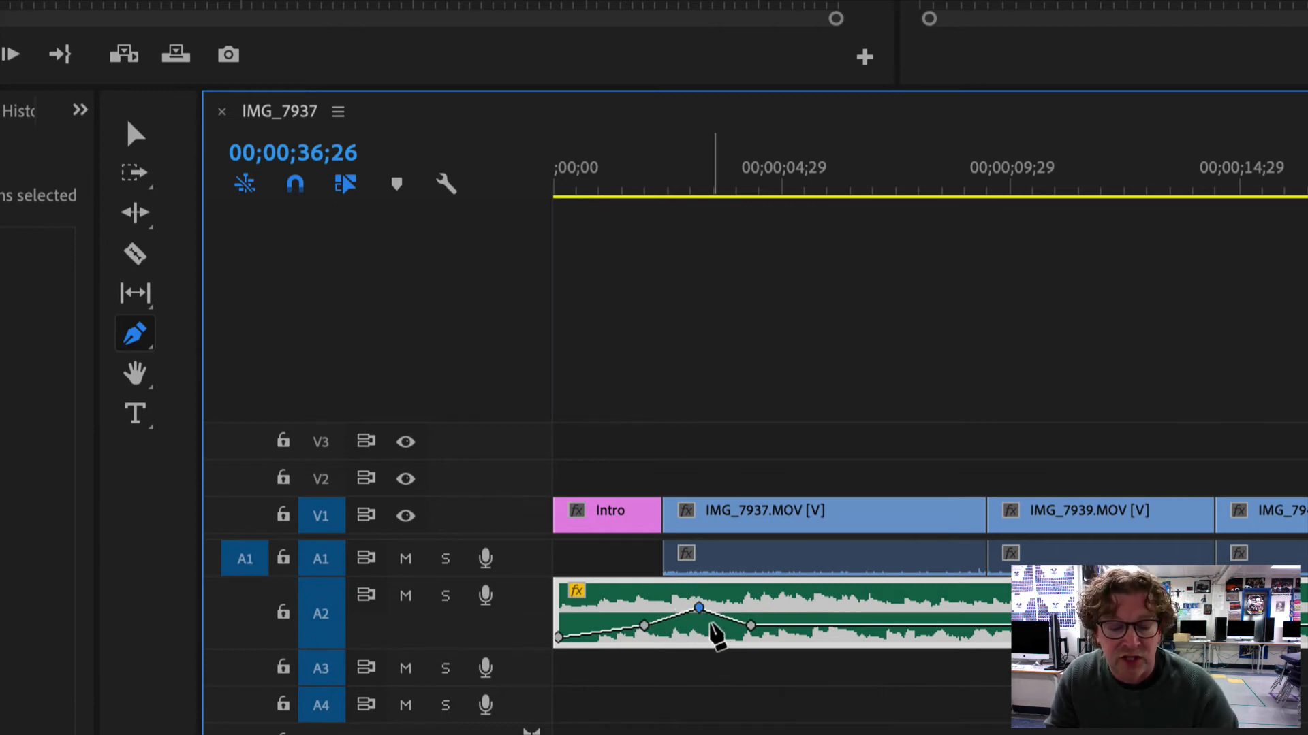
click(752, 626)
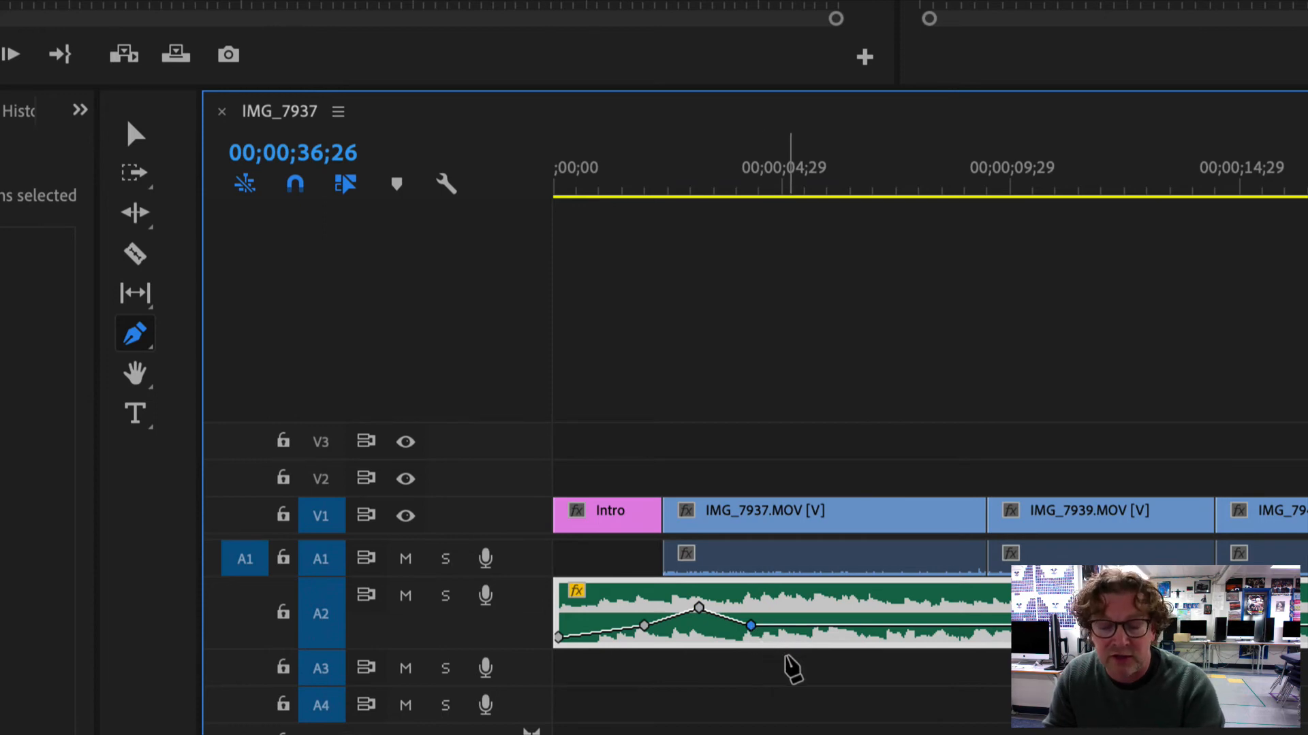
Step: Delete the A2 song's volume keyframe at about 4 seconds and move the keyframe at about 2 seconds closer to the raised one
key(Delete)
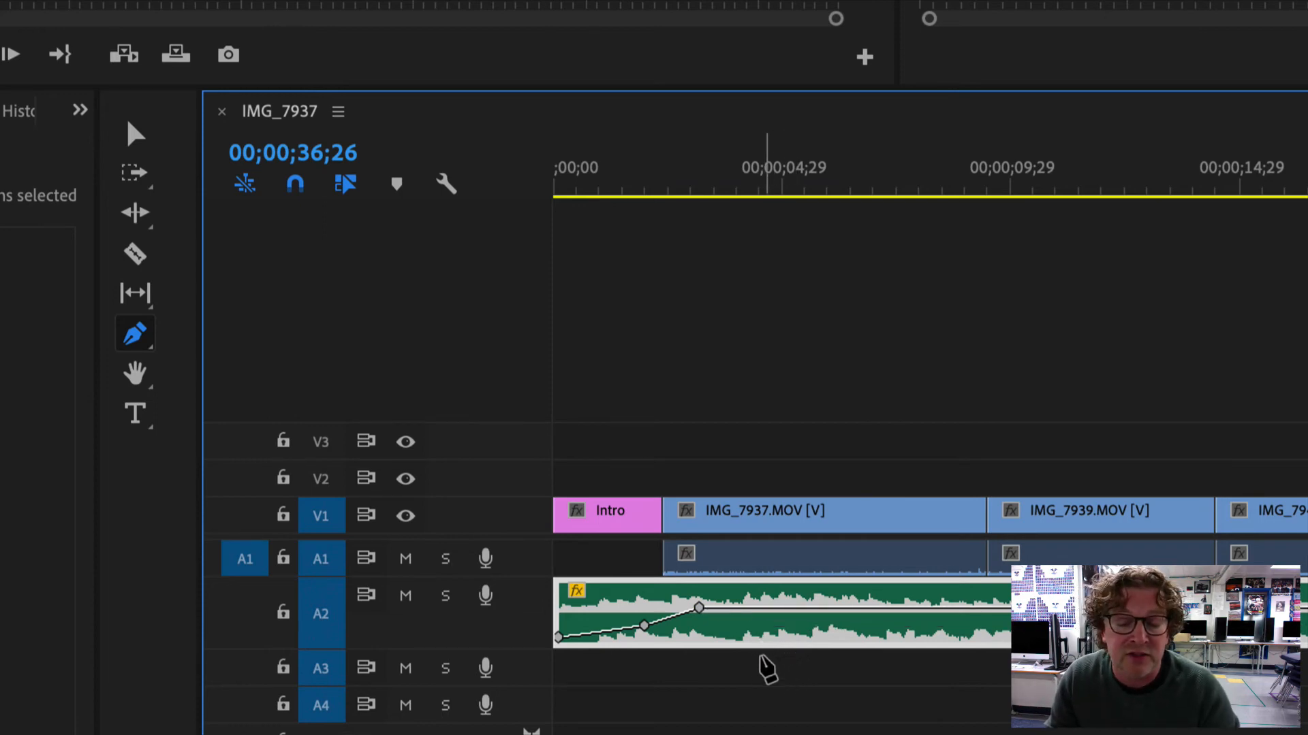
drag(644, 625, 685, 616)
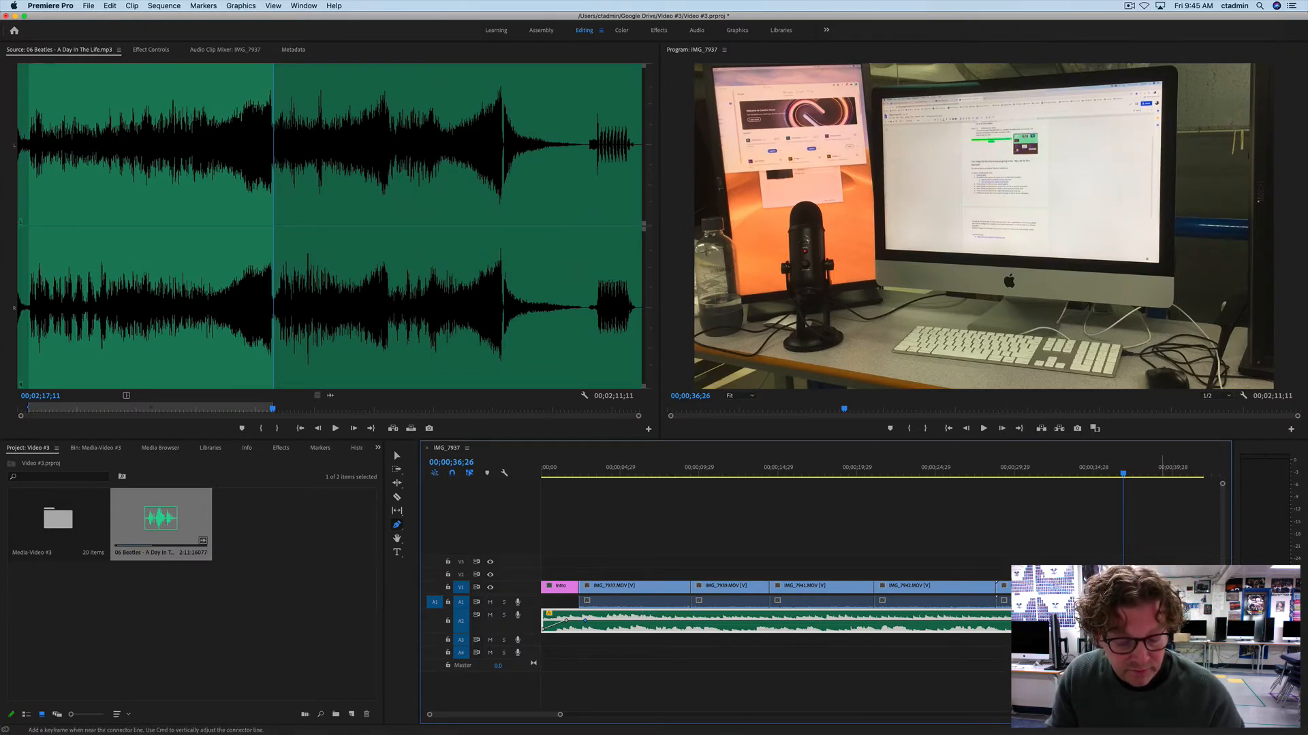
Step: Fade out the A2 song at the end of the video with Pen tool keyframes at about 40 and 43 seconds, lowering the second
key(h)
drag(1186, 613, 838, 613)
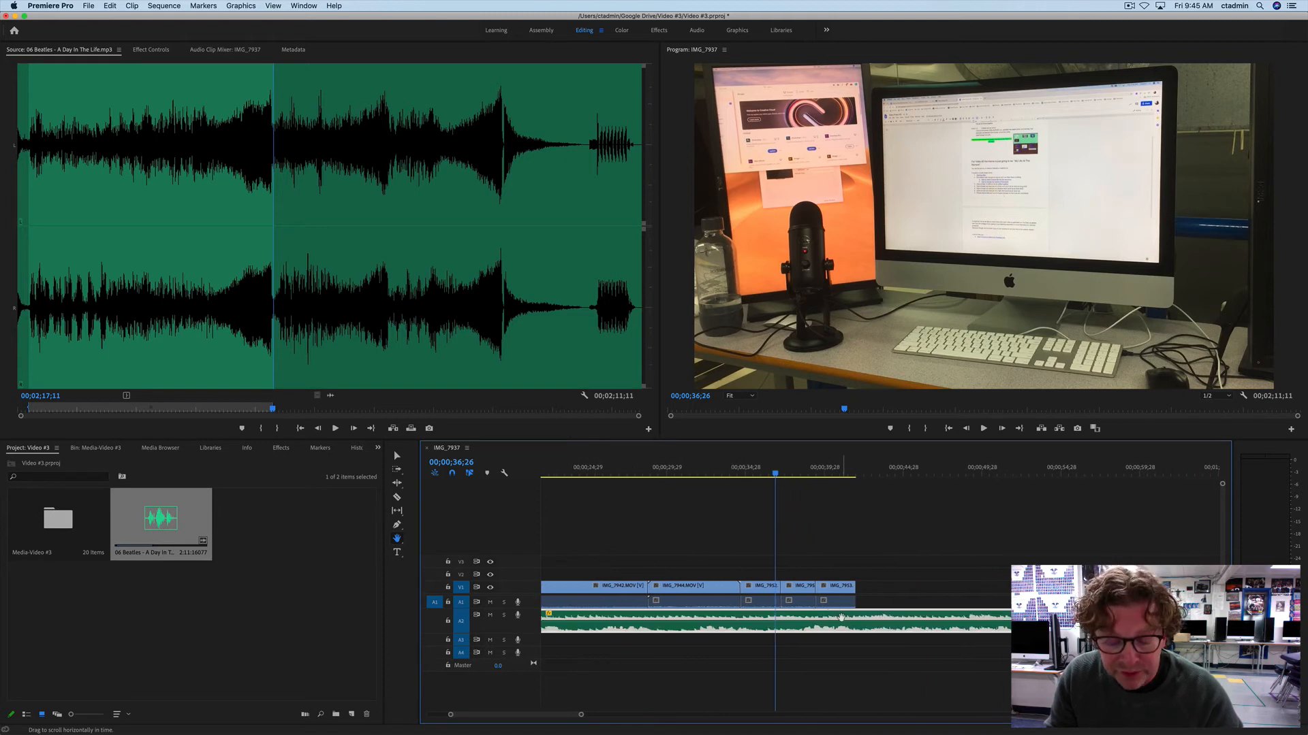
key(p)
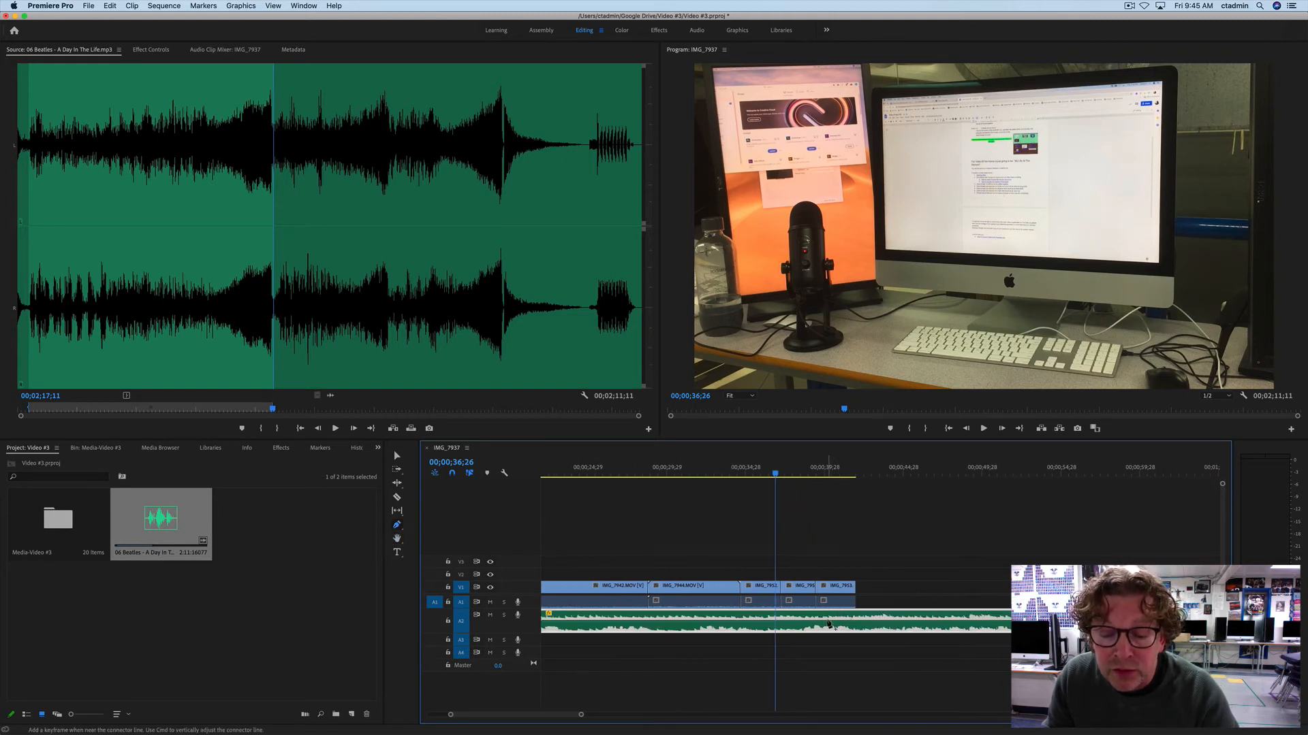
click(827, 621)
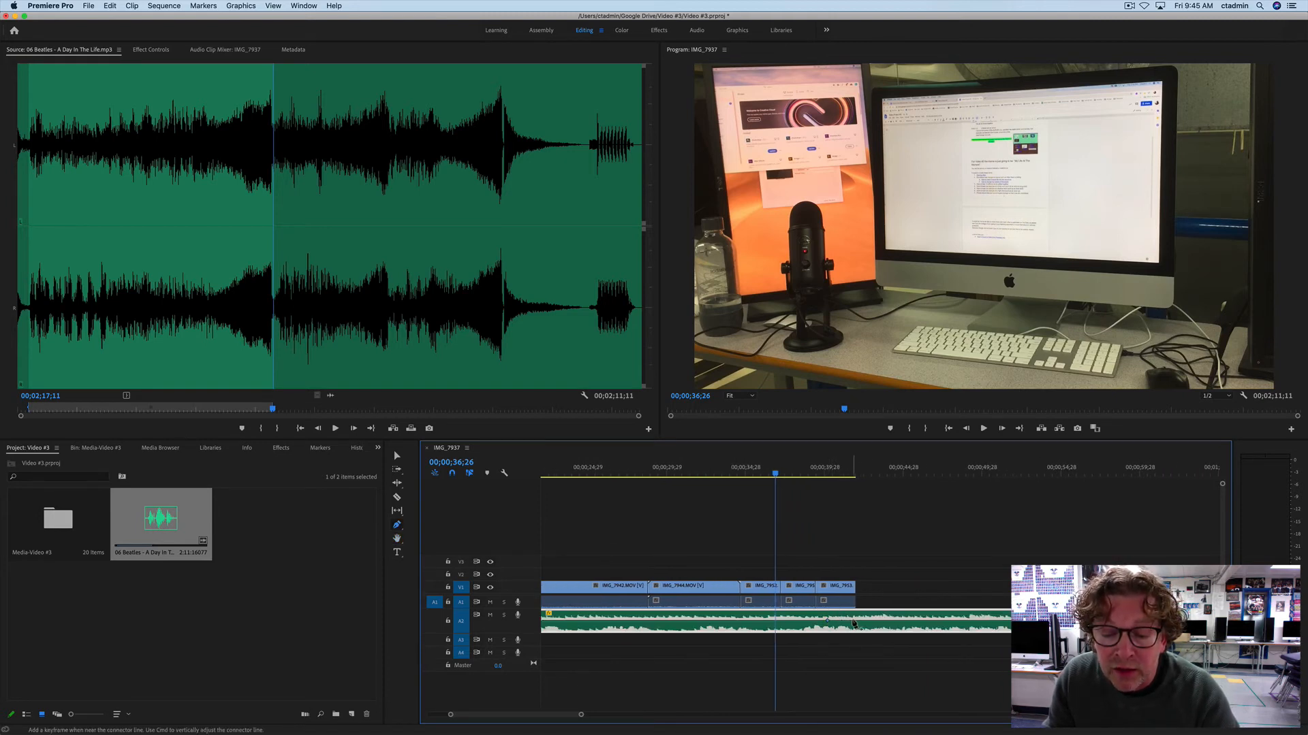
drag(856, 621, 871, 644)
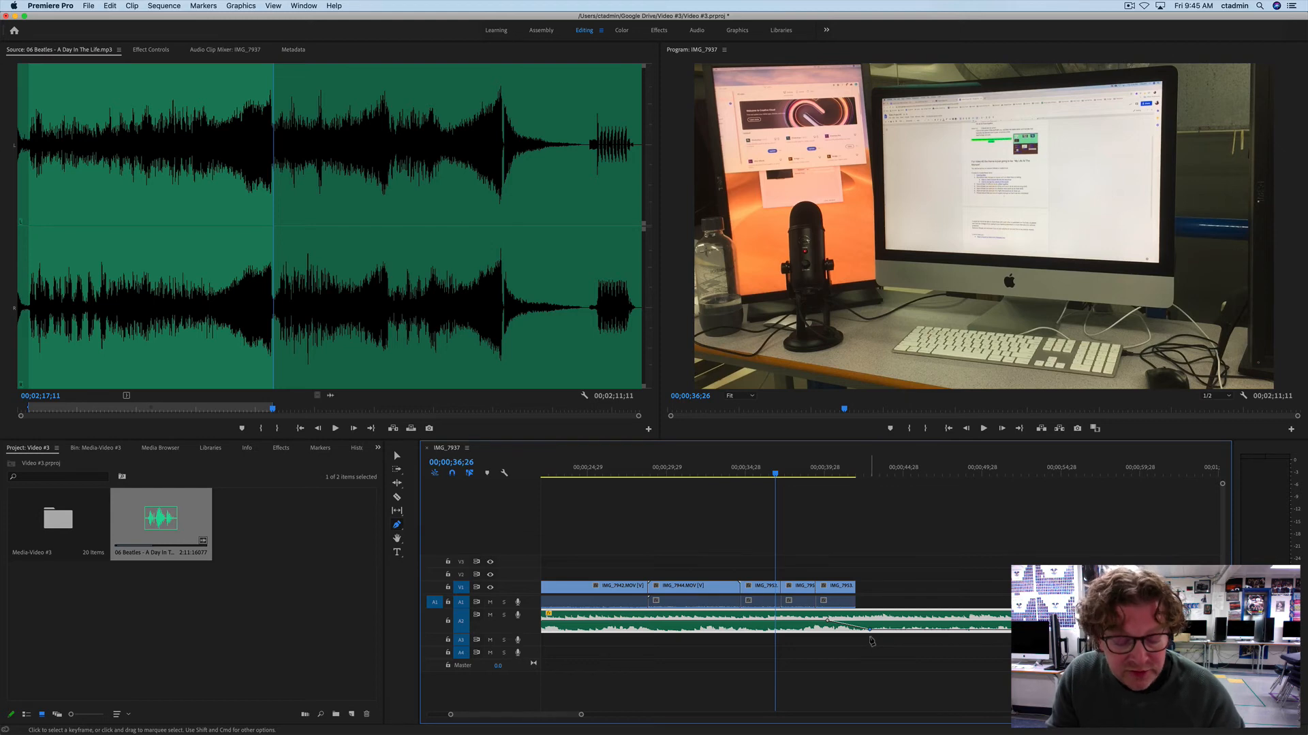
Step: Split the A2 song at about 43 seconds, just past the end of the video, and delete the remaining part
key(c)
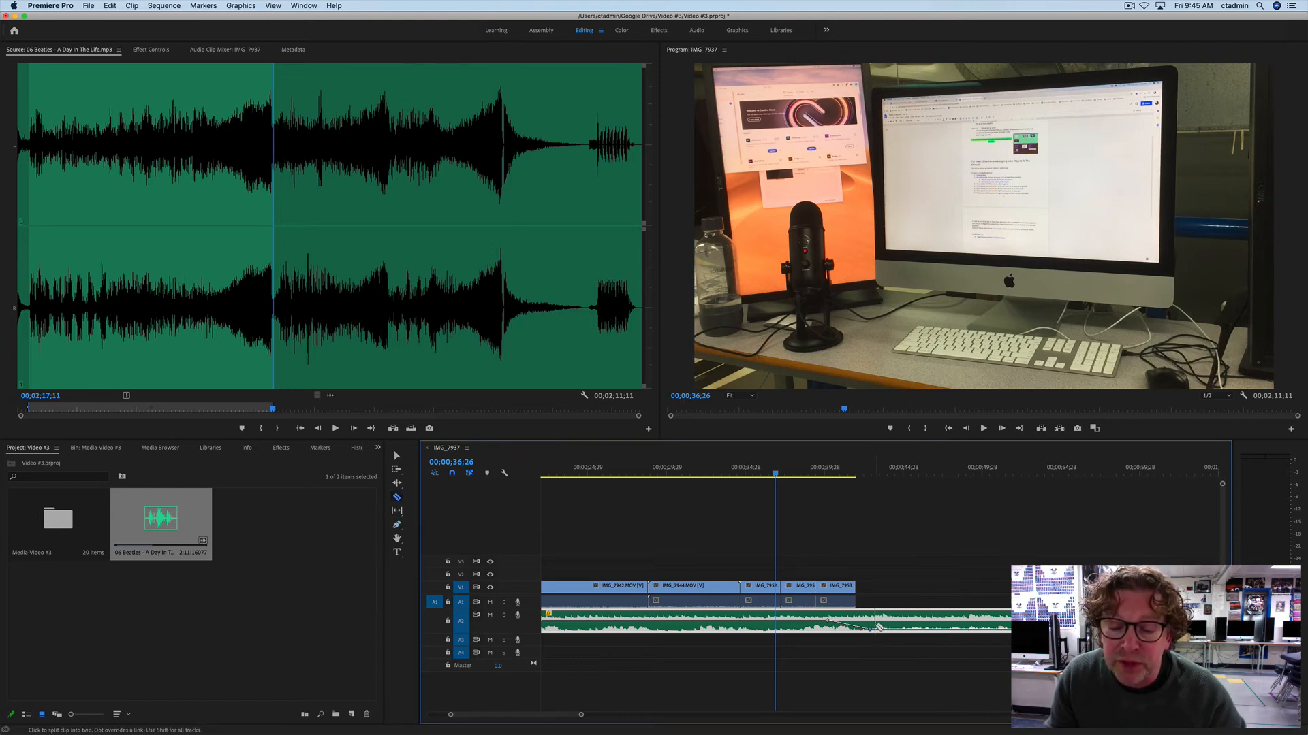
click(875, 627)
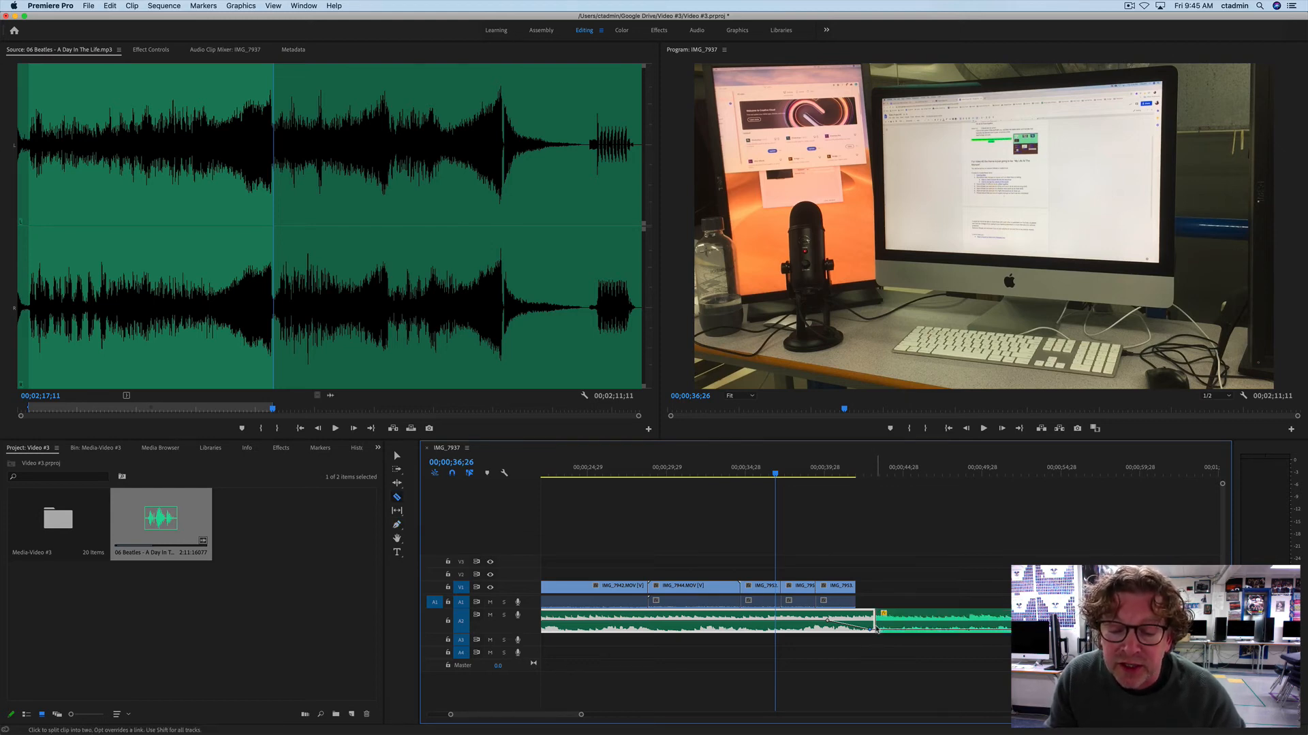
key(v)
click(912, 625)
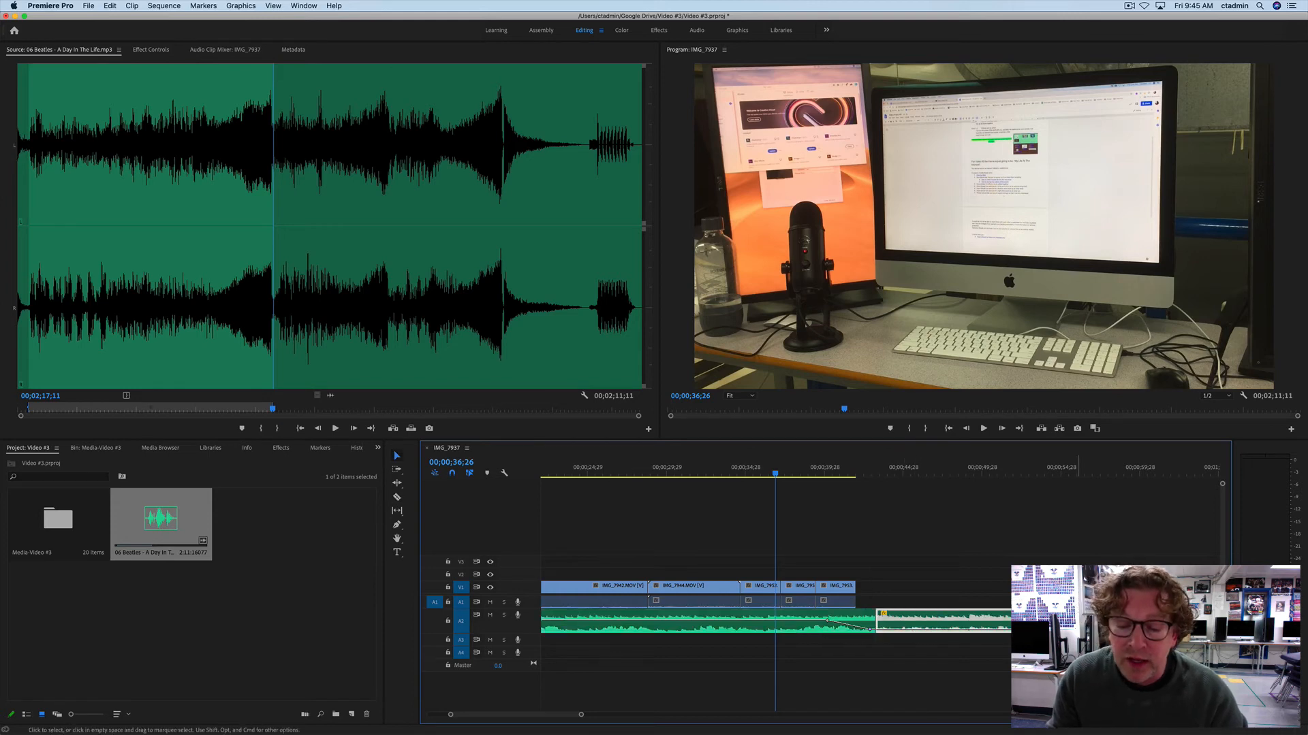
key(Delete)
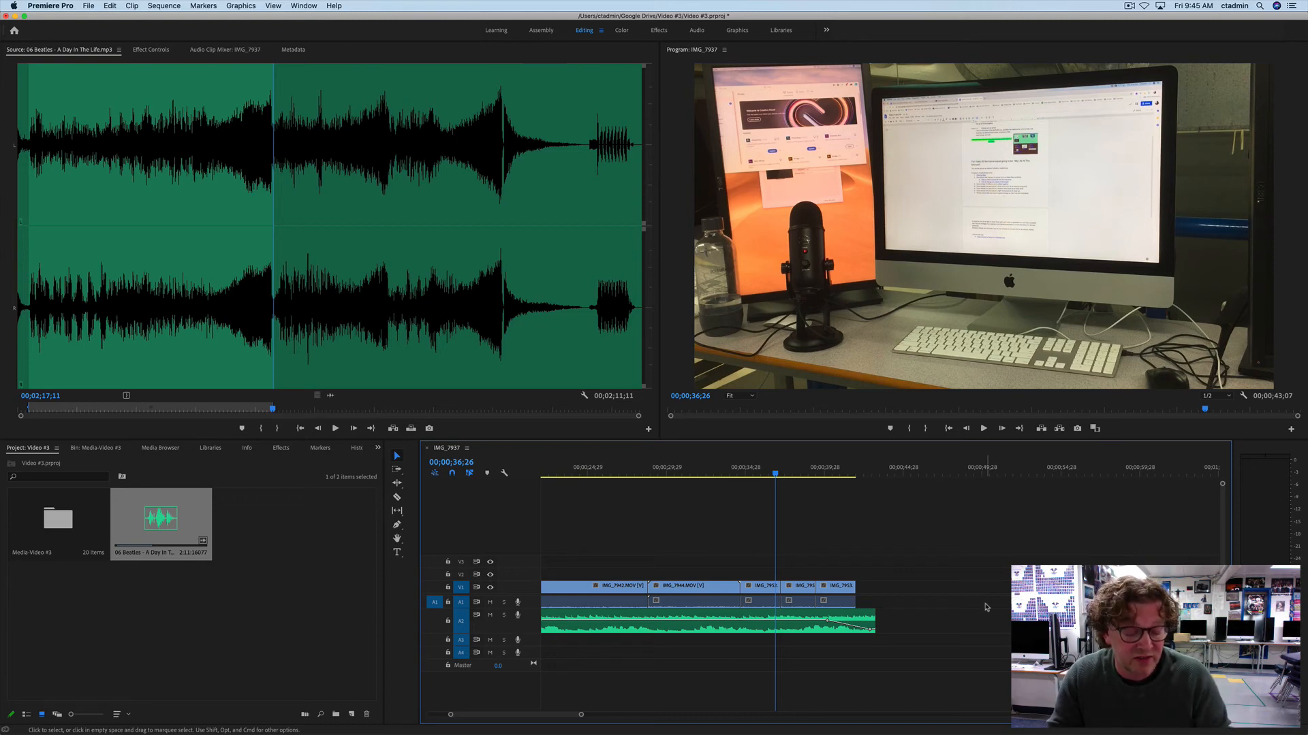
Step: Return to the start of the sequence and place the playhead at 00;00;01;25 in the Intro clip
drag(532, 716, 507, 716)
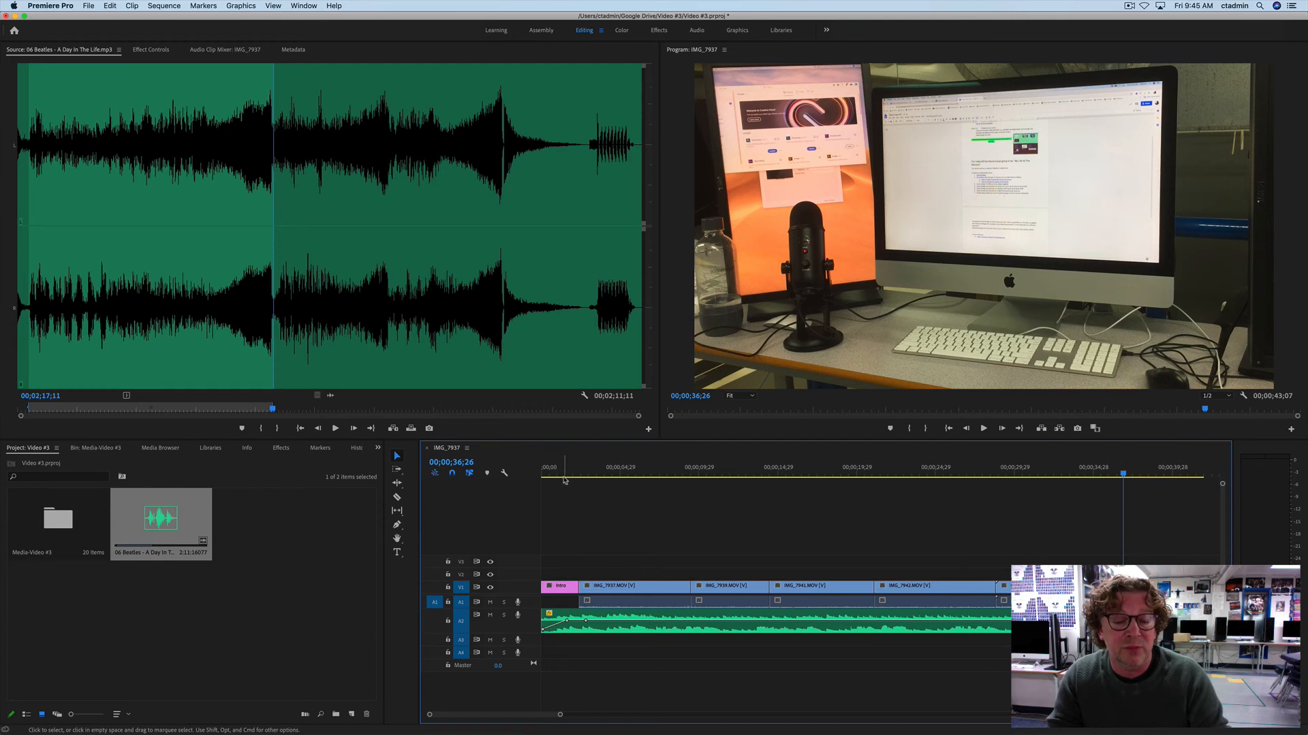
mouse_move(565, 474)
mouse_down()
mouse_move(554, 476)
mouse_move(572, 479)
mouse_up()
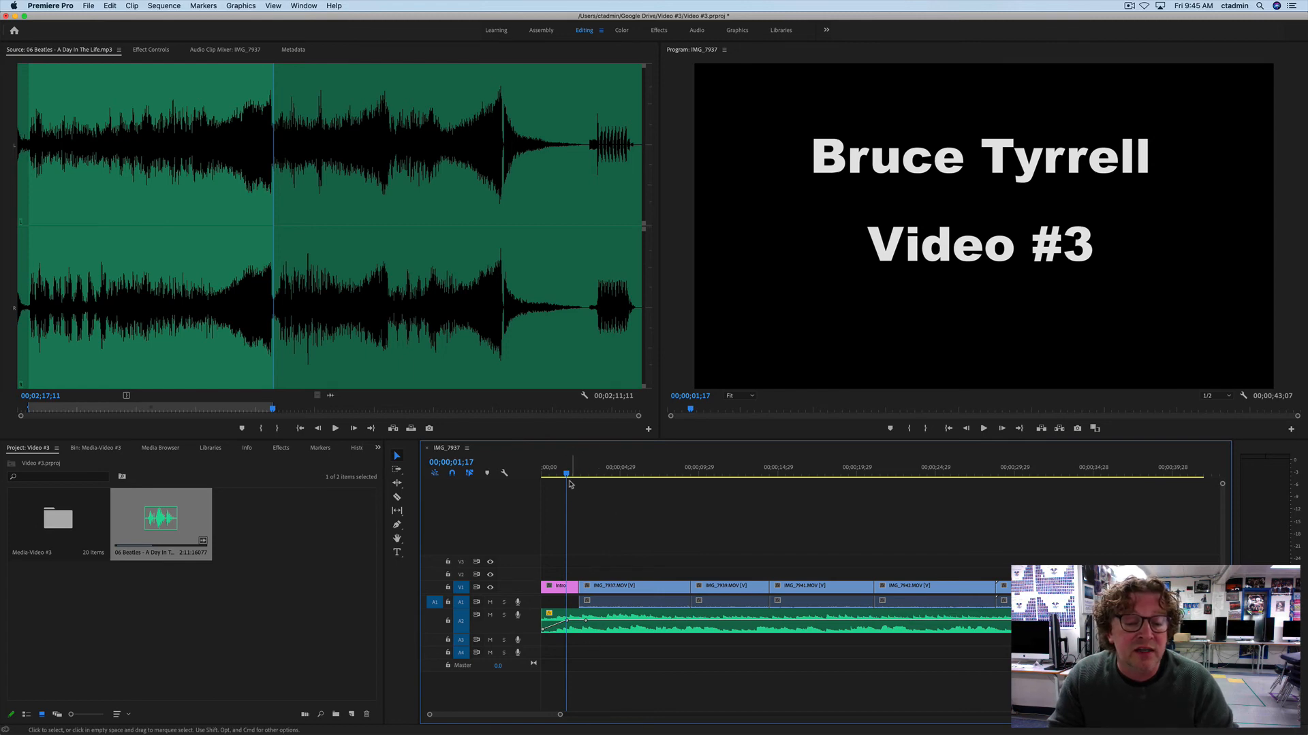
click(570, 475)
click(571, 475)
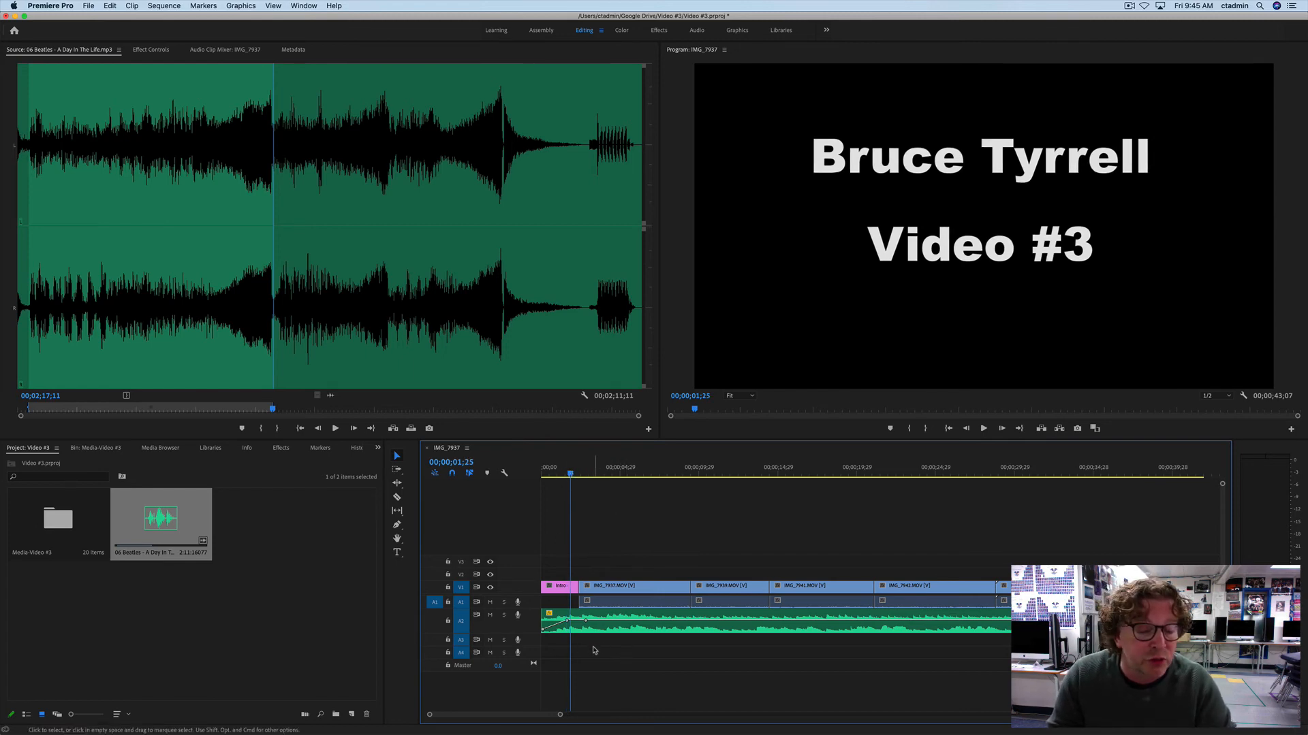
Step: Open the Media-Video #3 bin and load IMG_7946.MOV as the source clip to examine its video-only and audio-only options
click(280, 638)
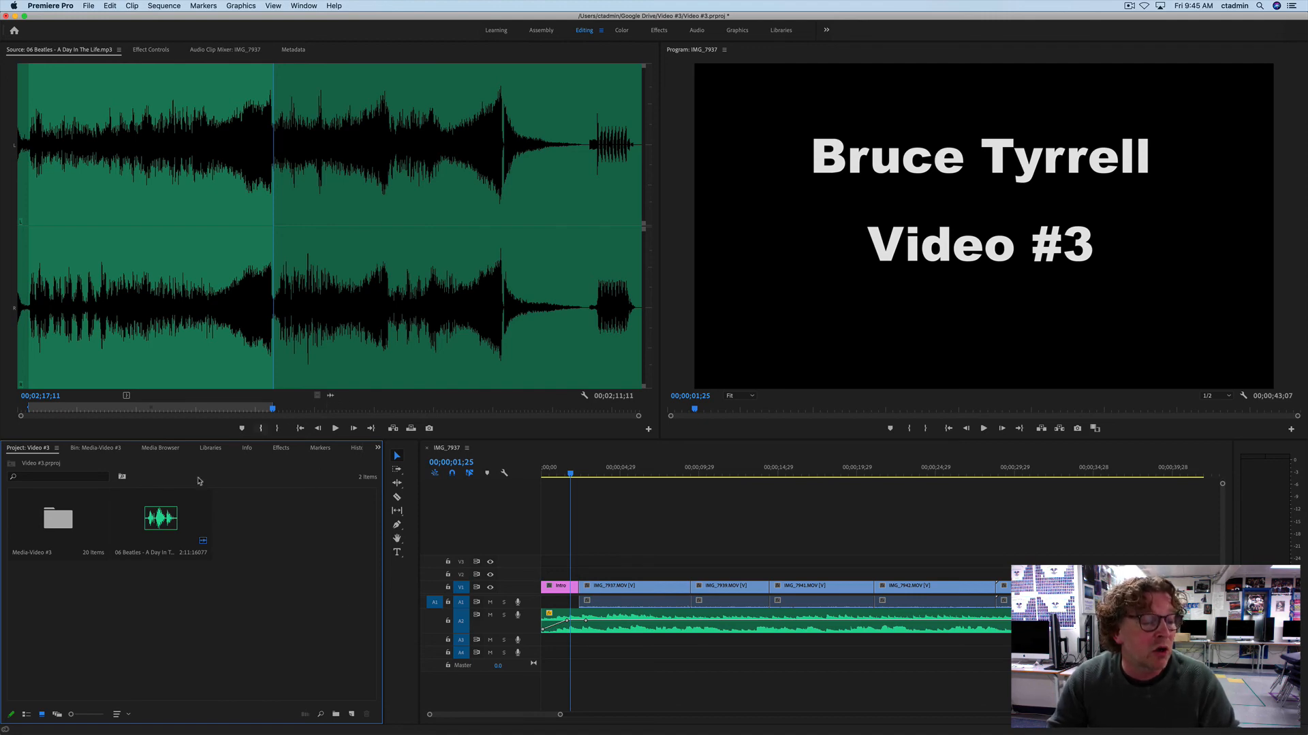
double_click(68, 518)
double_click(142, 528)
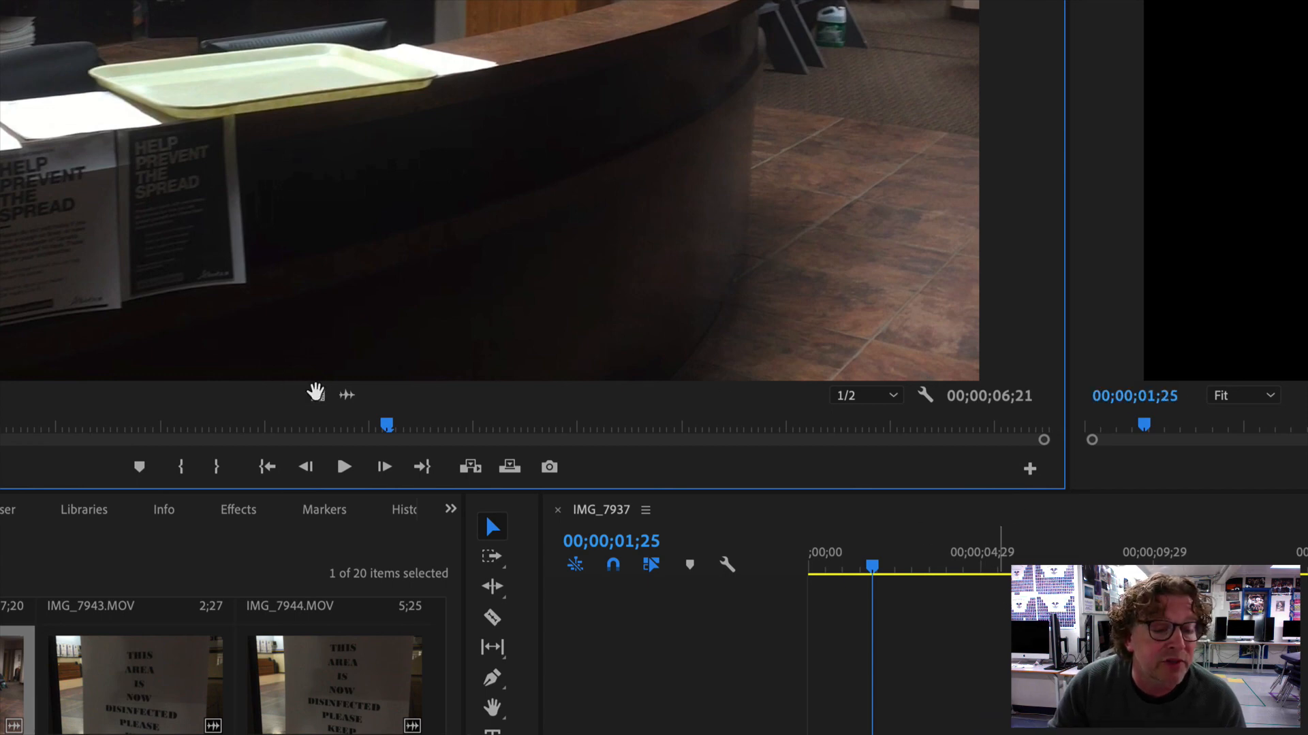
mouse_move(348, 395)
mouse_down()
mouse_move(478, 348)
mouse_move(347, 395)
mouse_up()
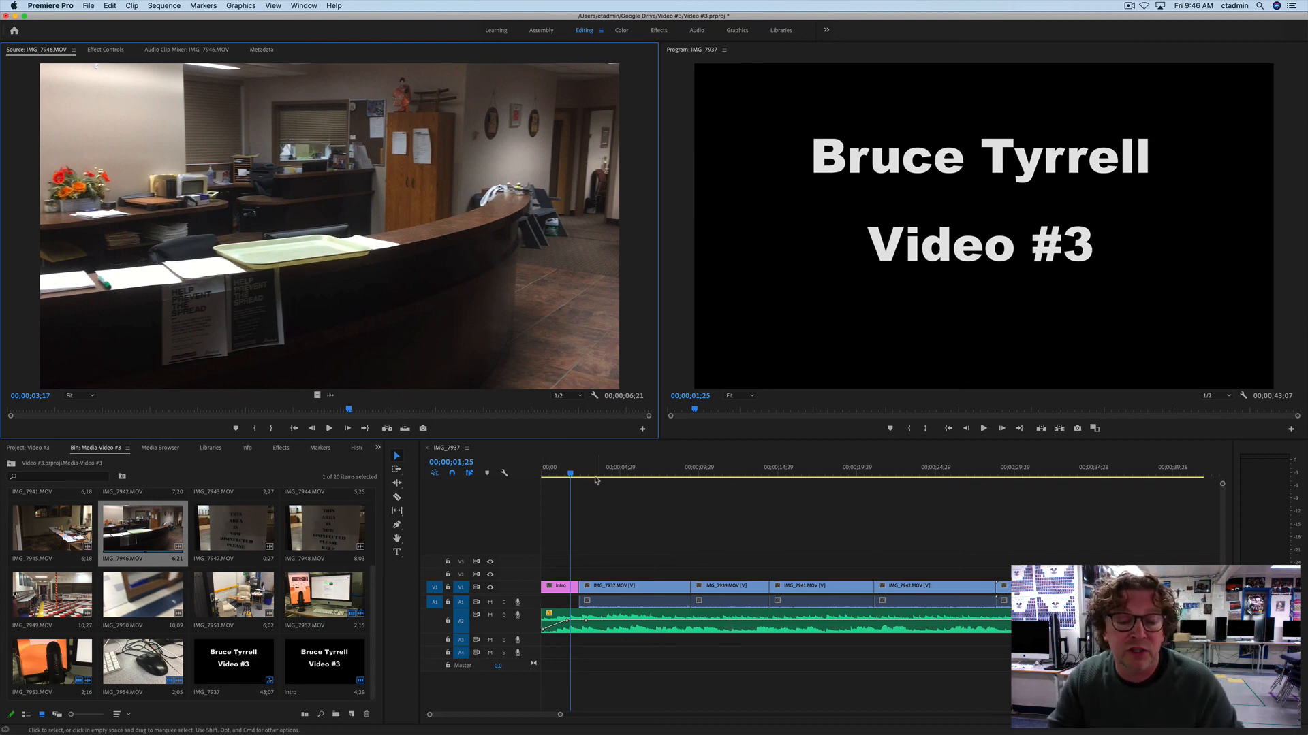
click(625, 521)
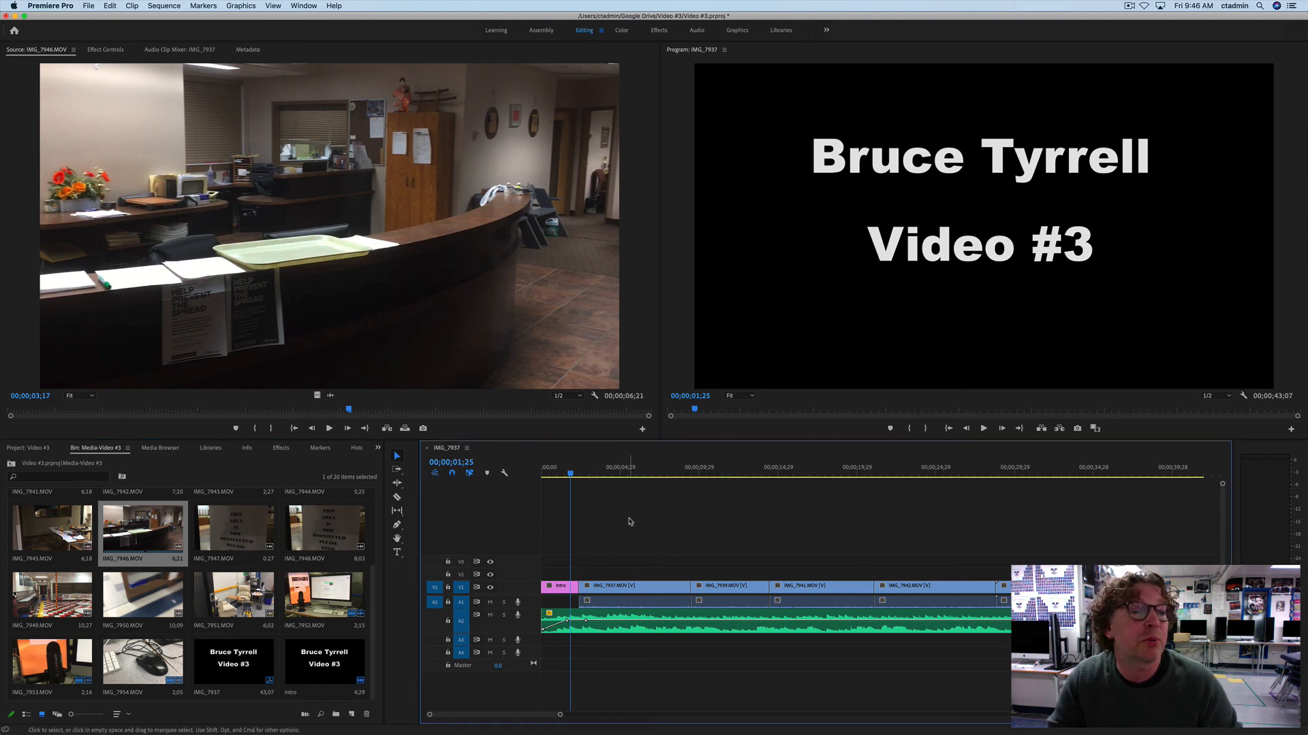